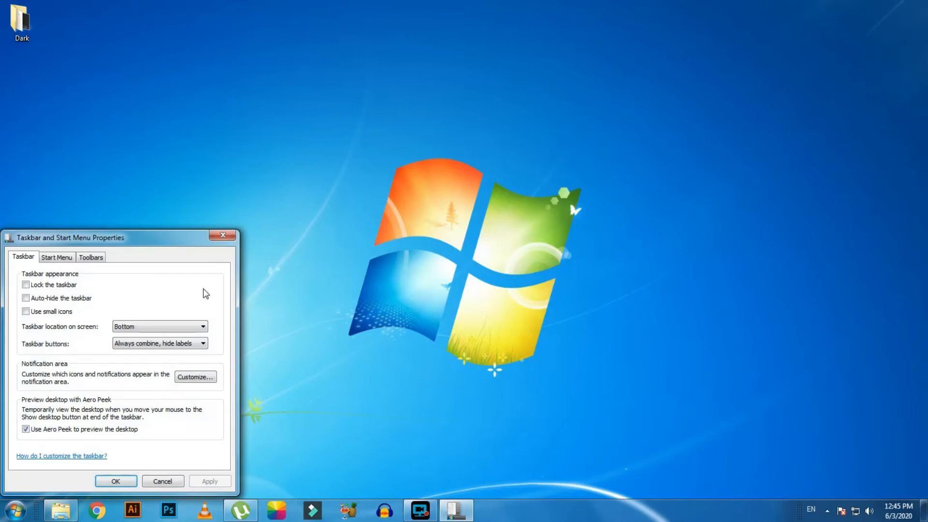
Turn on auto-hide for the taskbar and add the Links toolbar in the taskbar properties, applying the changes.
{"action": "left_click_drag", "start_coordinate": [176, 240], "coordinate": [469, 142]}
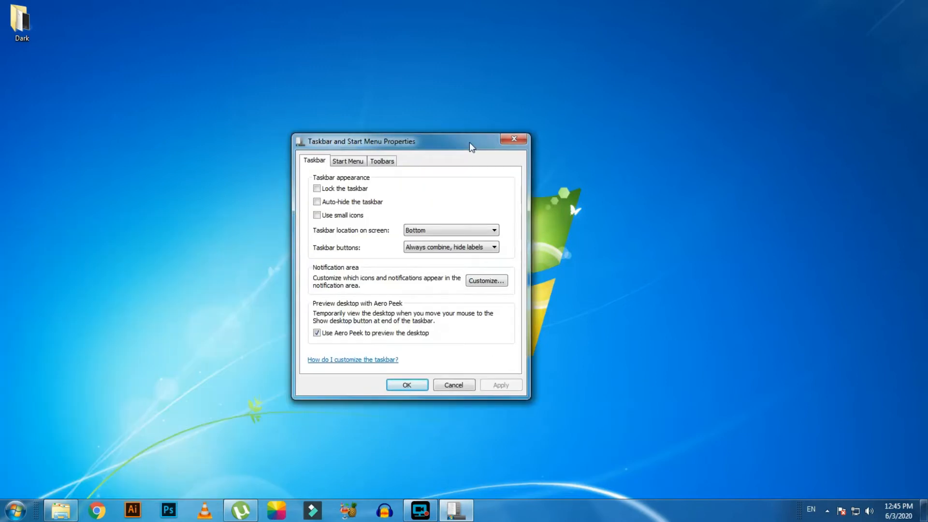
{"action": "left_click", "coordinate": [318, 202]}
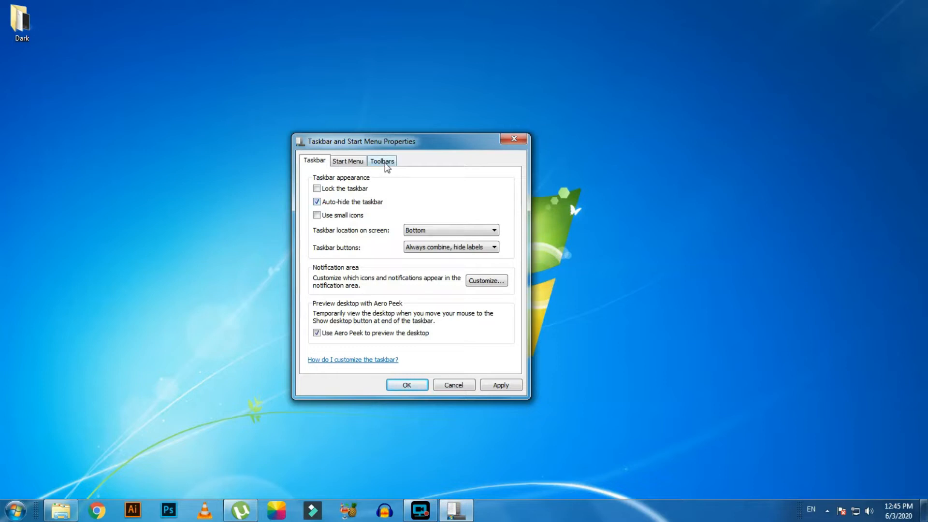
{"action": "left_click", "coordinate": [383, 162]}
{"action": "left_click", "coordinate": [315, 202]}
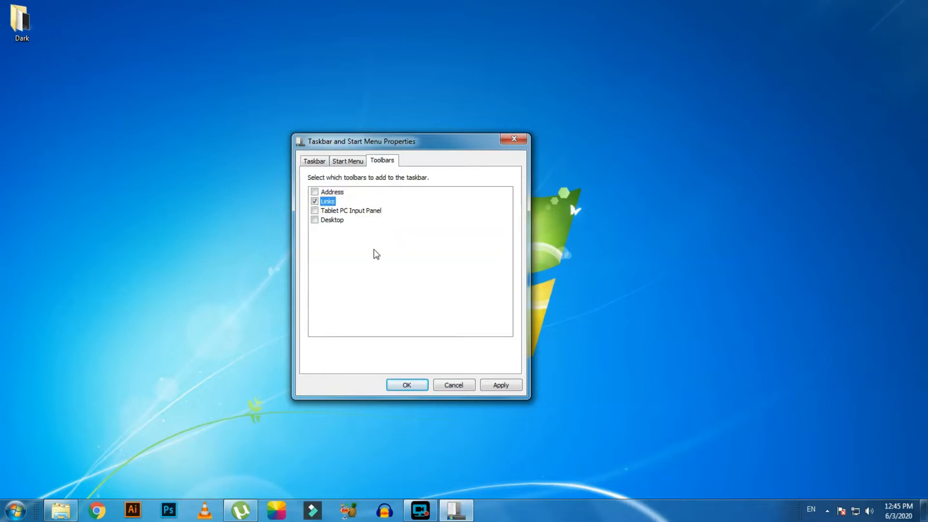
{"action": "left_click", "coordinate": [490, 385]}
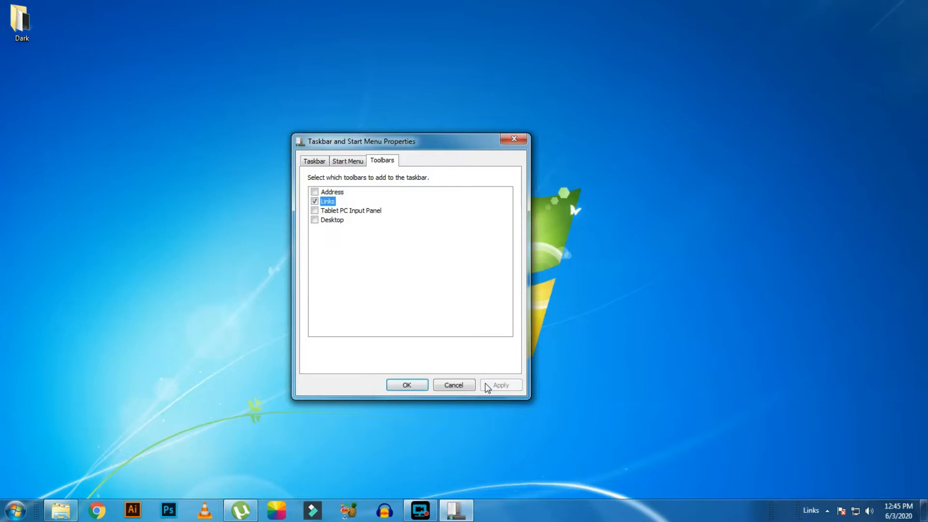
{"action": "left_click", "coordinate": [409, 385]}
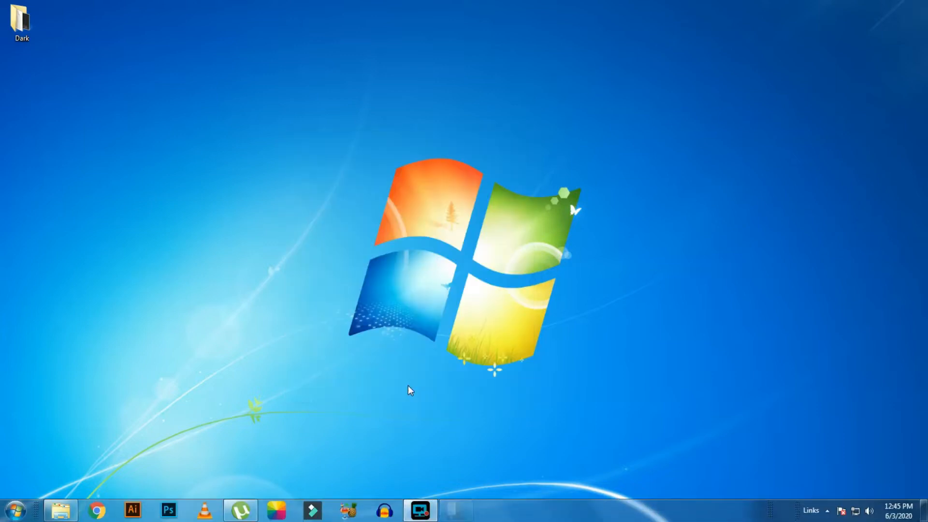
Centre the taskbar icons by moving the toolbar dividers, and close the open 3.0 folder window.
{"action": "mouse_move", "coordinate": [148, 520]}
{"action": "left_click_drag", "start_coordinate": [39, 512], "coordinate": [381, 508]}
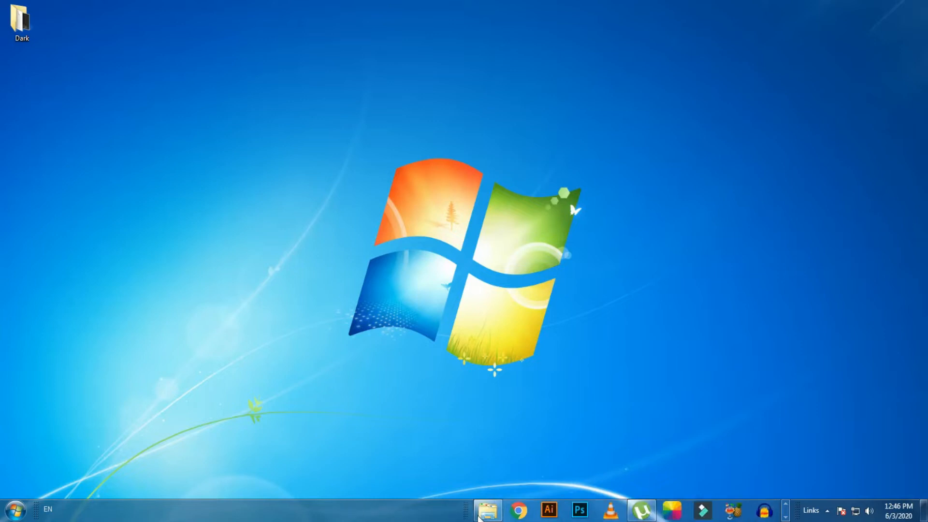
{"action": "left_click_drag", "start_coordinate": [465, 511], "coordinate": [225, 504]}
{"action": "mouse_move", "coordinate": [250, 510]}
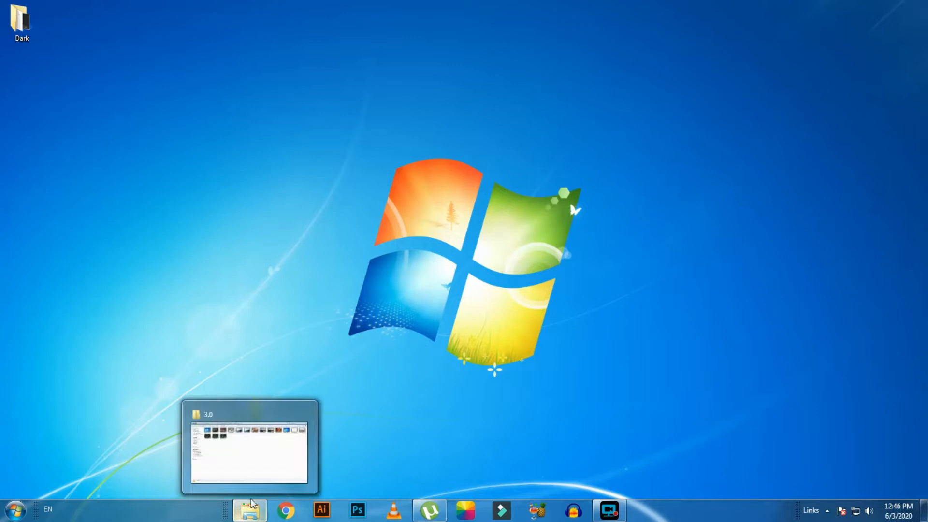
{"action": "left_click", "coordinate": [303, 414]}
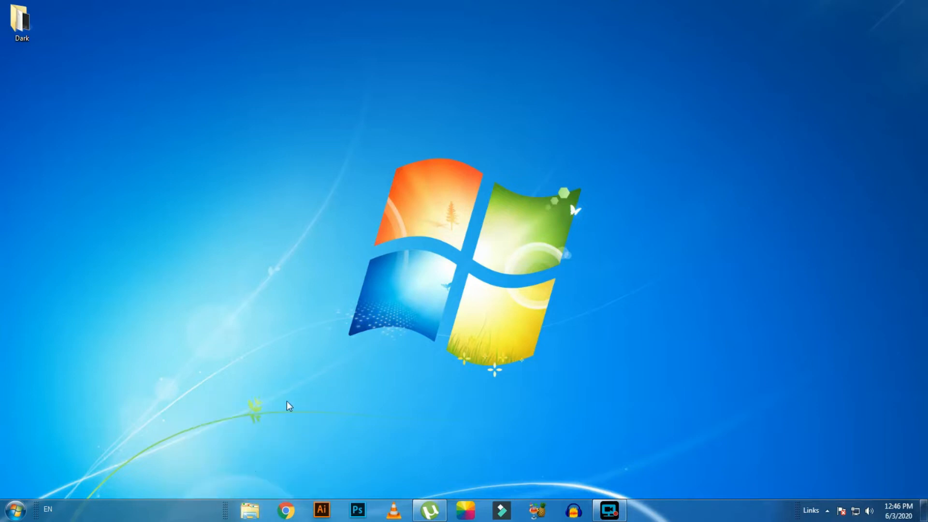
{"action": "right_click", "coordinate": [380, 178]}
{"action": "left_click", "coordinate": [400, 209]}
{"action": "right_click", "coordinate": [387, 183]}
{"action": "left_click", "coordinate": [409, 218]}
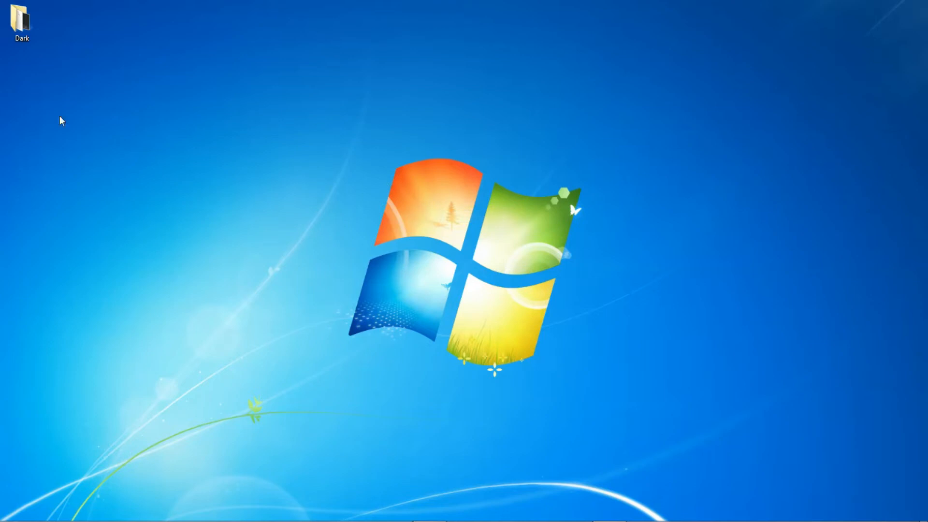
Open the desktop's Dark folder maximised and switch its file view to Tiles.
{"action": "double_click", "coordinate": [30, 33]}
{"action": "left_click", "coordinate": [397, 7]}
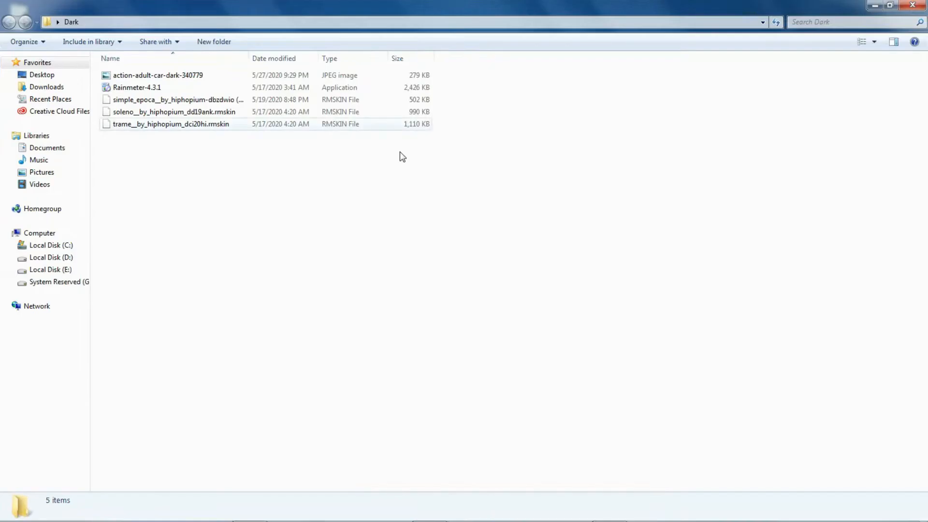
{"action": "double_click", "coordinate": [162, 88]}
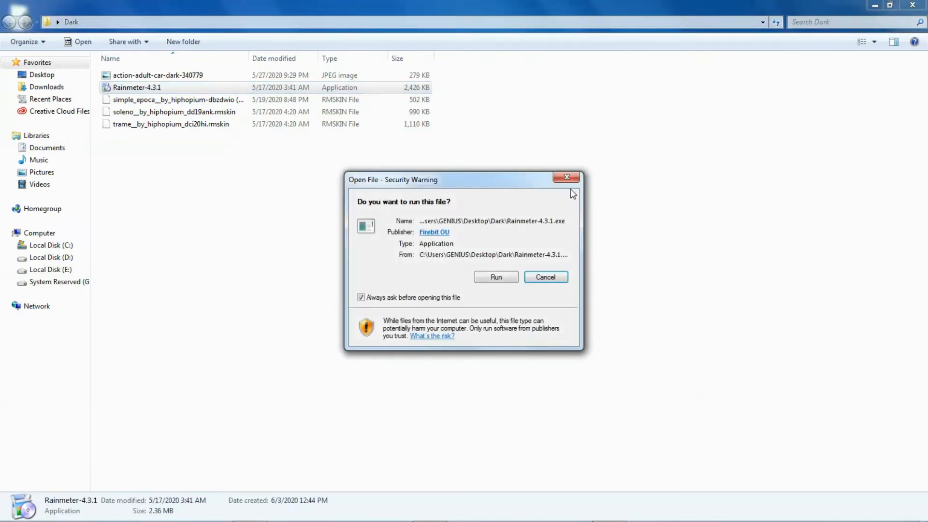
{"action": "left_click", "coordinate": [570, 178]}
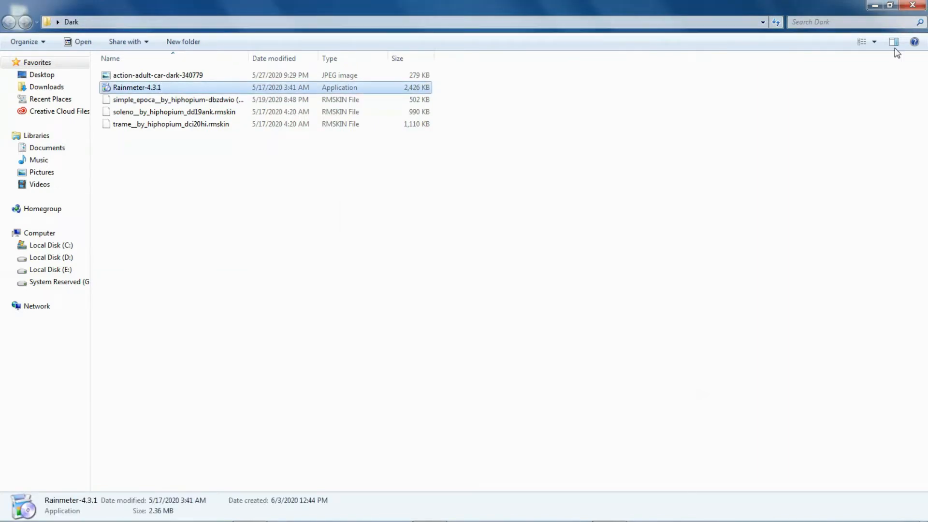
{"action": "left_click", "coordinate": [859, 45]}
{"action": "left_click", "coordinate": [467, 185]}
Install Rainmeter 4.3.1 in English as a standard installation with the default options, and run it on finishing.
{"action": "left_click", "coordinate": [321, 74]}
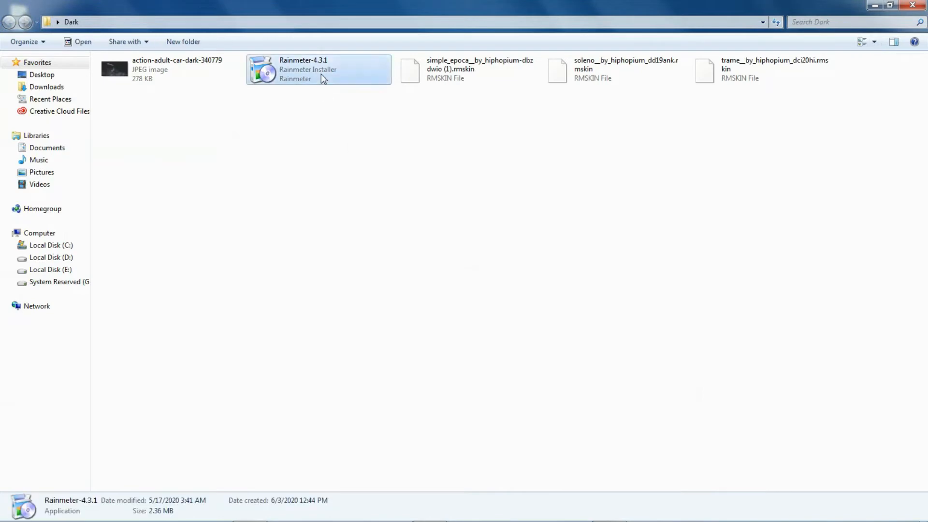
{"action": "double_click", "coordinate": [321, 74]}
{"action": "left_click", "coordinate": [496, 278]}
{"action": "left_click", "coordinate": [873, 5]}
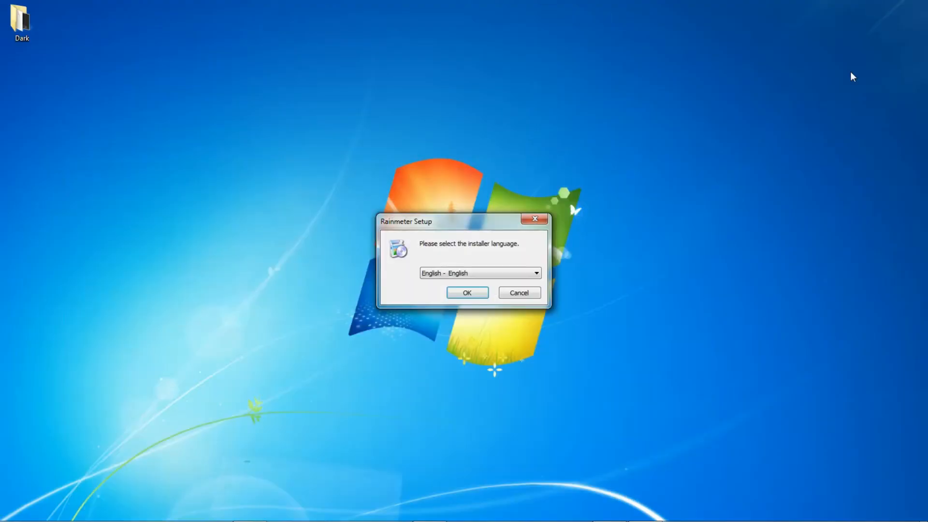
{"action": "left_click", "coordinate": [479, 293]}
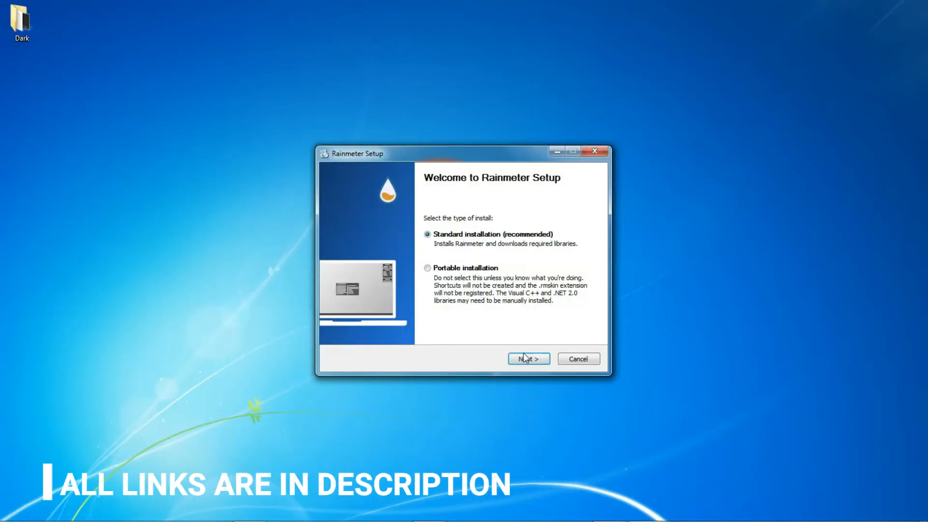
{"action": "left_click", "coordinate": [529, 360]}
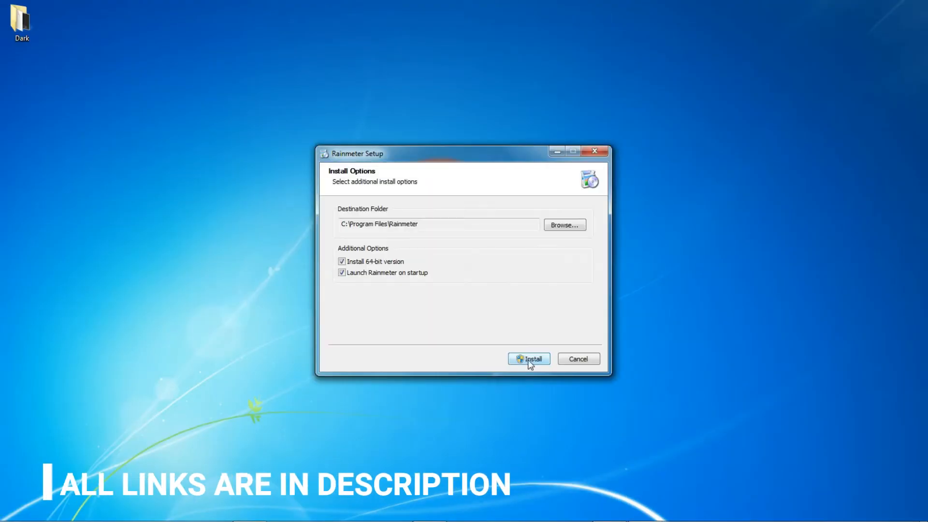
{"action": "left_click", "coordinate": [530, 359]}
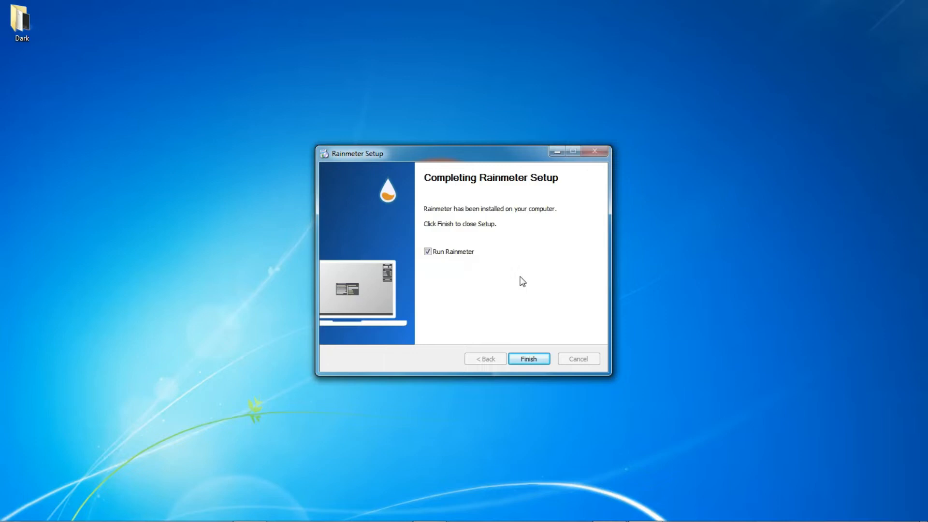
{"action": "left_click", "coordinate": [529, 359]}
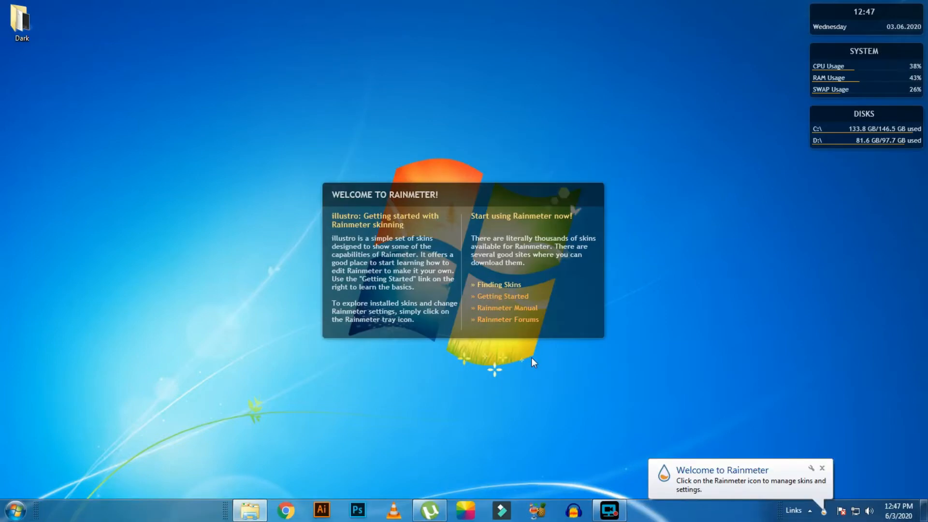
Unload the default illustro skins Welcome, Disk, System and Clock from the desktop.
{"action": "right_click", "coordinate": [491, 194]}
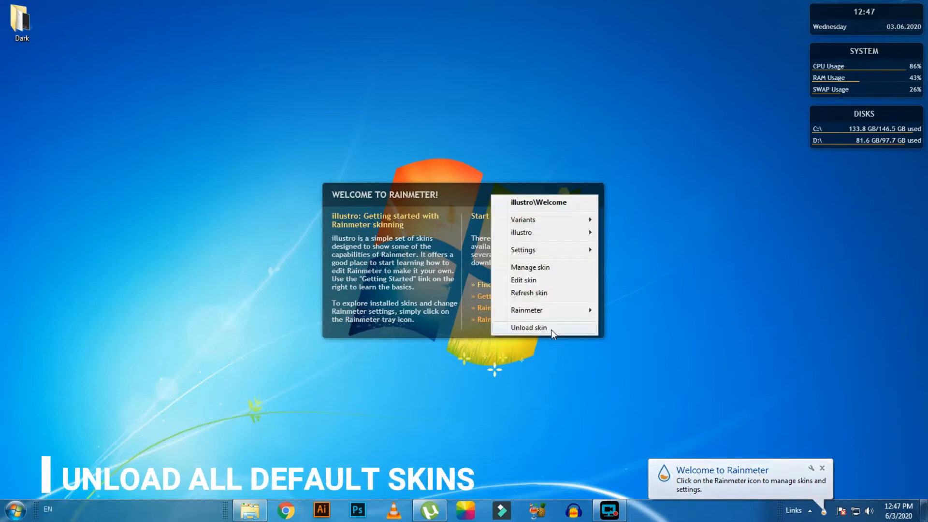
{"action": "left_click", "coordinate": [551, 329]}
{"action": "right_click", "coordinate": [830, 115]}
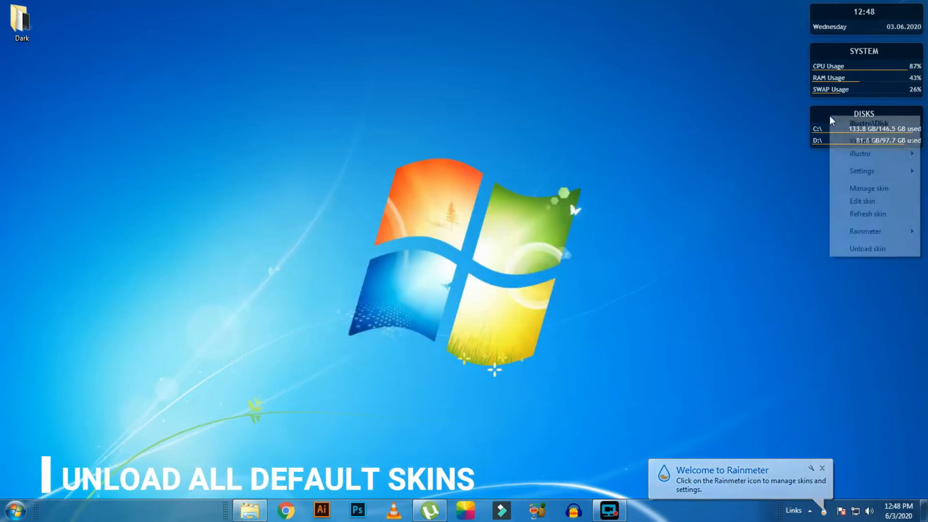
{"action": "left_click", "coordinate": [878, 248]}
{"action": "right_click", "coordinate": [828, 50]}
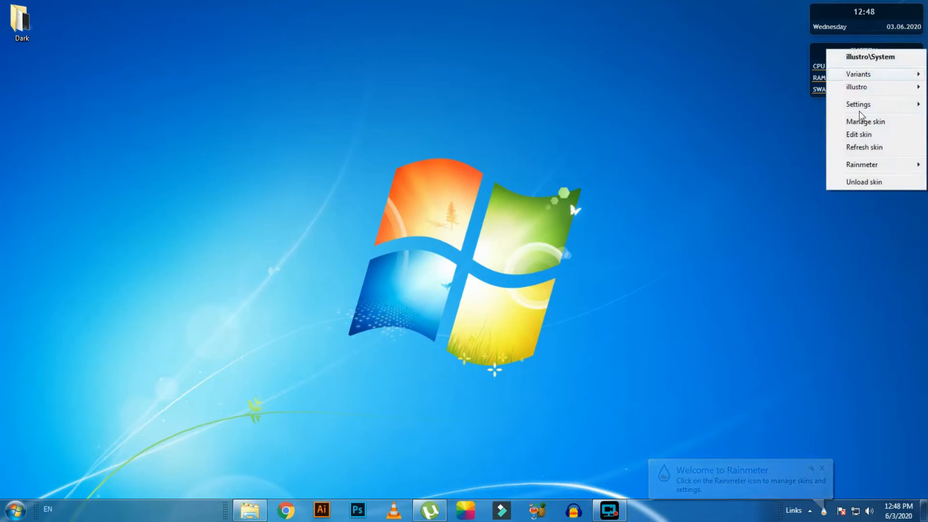
{"action": "left_click", "coordinate": [866, 186]}
{"action": "right_click", "coordinate": [834, 13]}
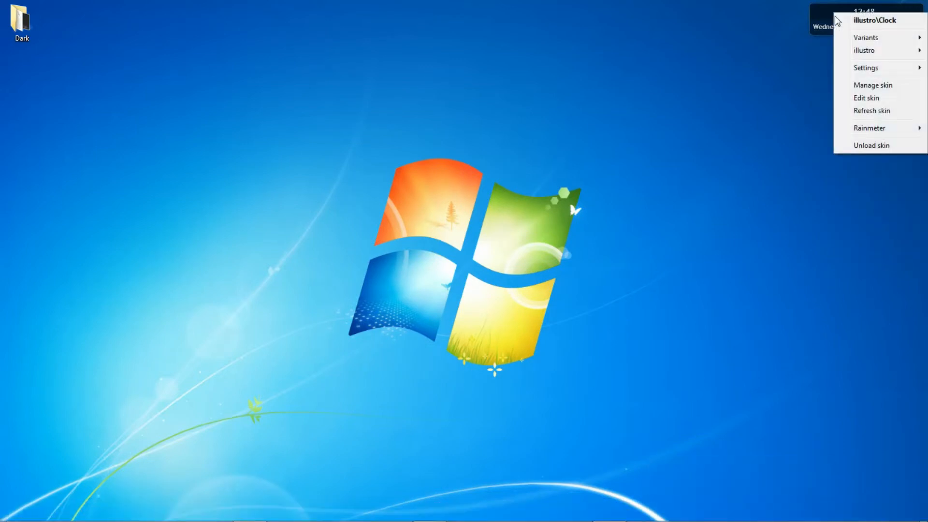
{"action": "left_click", "coordinate": [873, 145]}
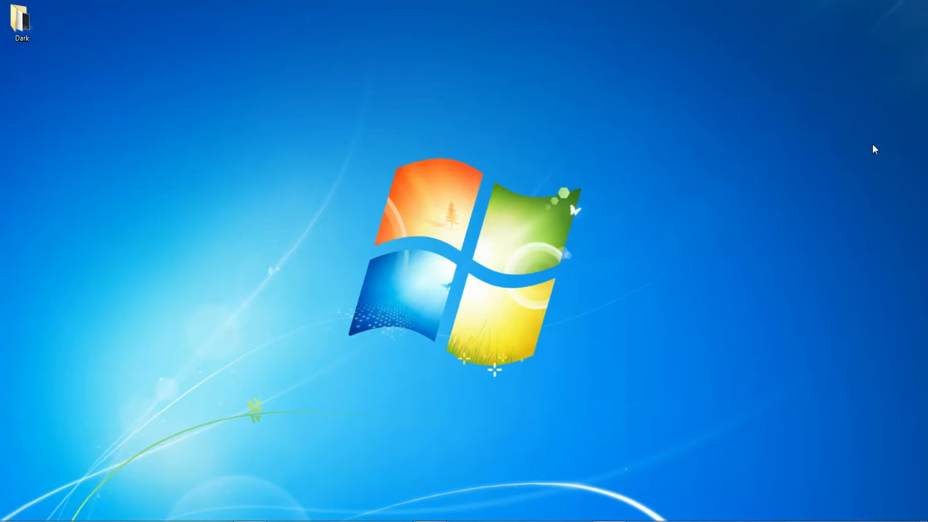
Set the action-adult-car-dark-340779 image from the Dark folder as the desktop background and close the viewer and folder.
{"action": "double_click", "coordinate": [20, 4]}
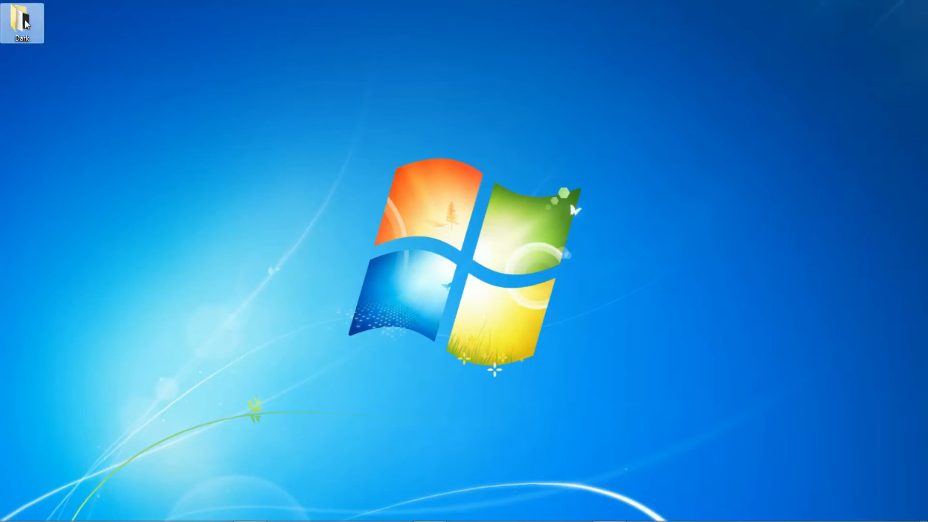
{"action": "left_click", "coordinate": [396, 7]}
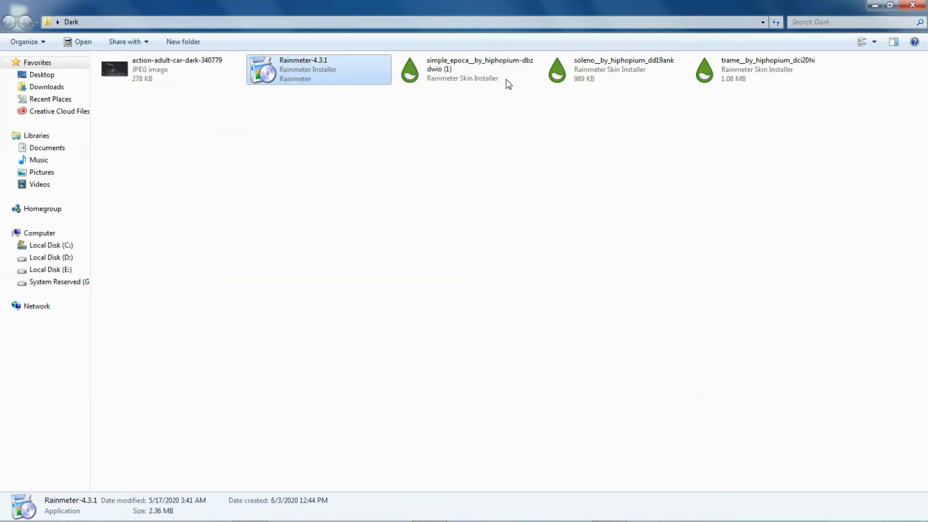
{"action": "left_click", "coordinate": [345, 192]}
{"action": "double_click", "coordinate": [145, 81]}
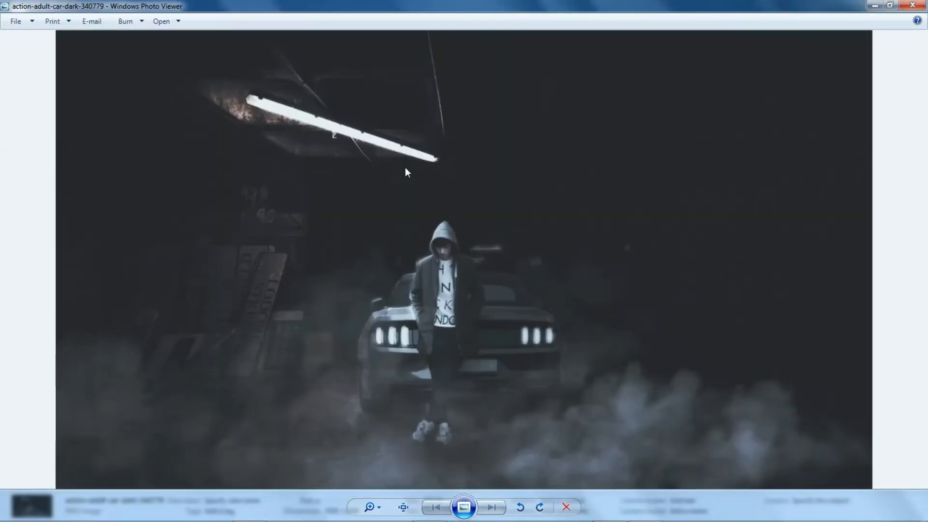
{"action": "right_click", "coordinate": [530, 137]}
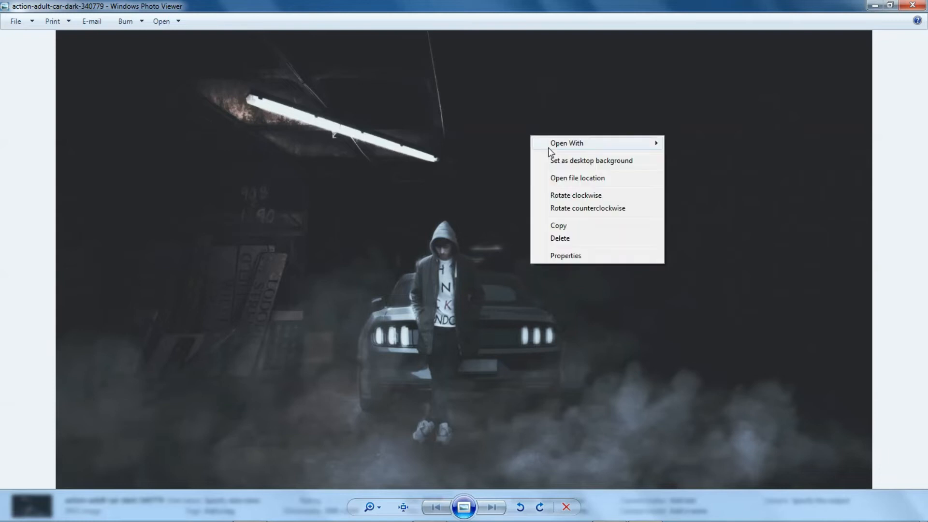
{"action": "left_click", "coordinate": [564, 161]}
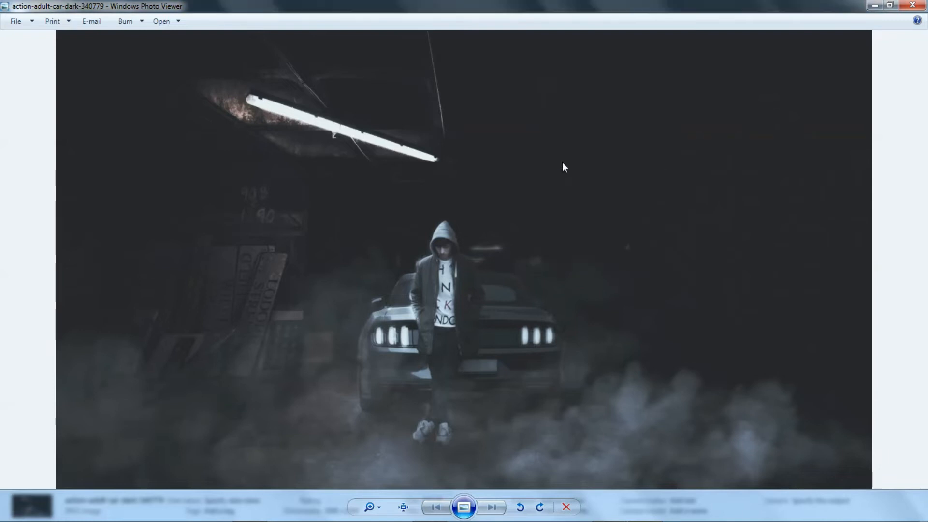
{"action": "left_click", "coordinate": [913, 5]}
{"action": "left_click", "coordinate": [914, 5]}
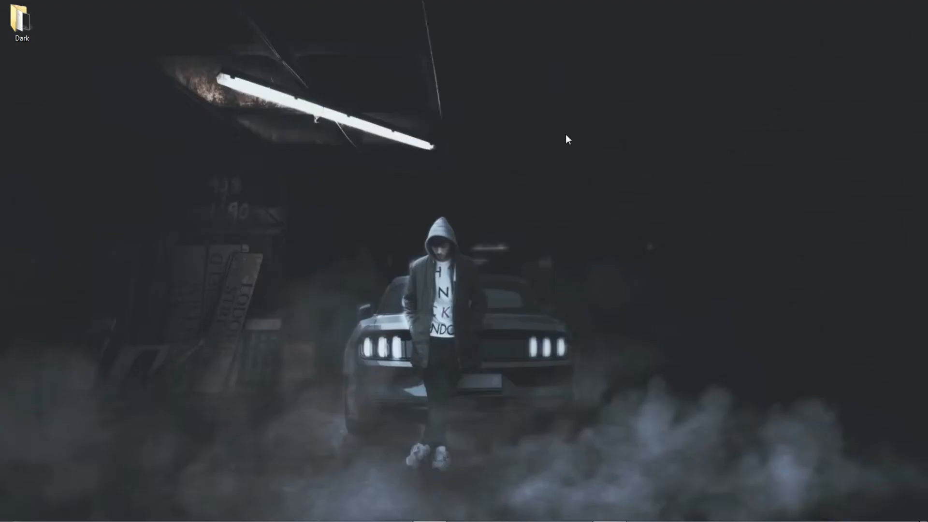
Install the trame Rainmeter skin package from the Dark folder and minimise the folder window.
{"action": "double_click", "coordinate": [27, 26]}
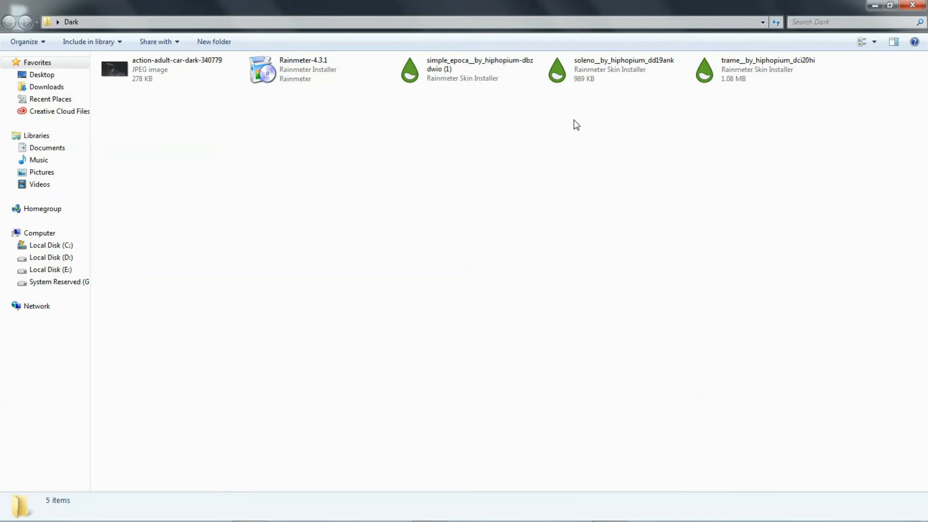
{"action": "double_click", "coordinate": [718, 85]}
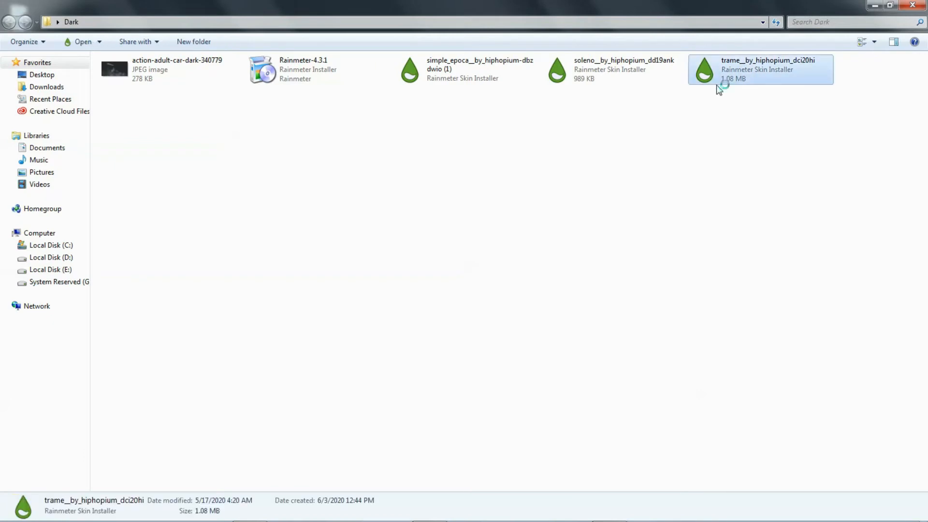
{"action": "left_click", "coordinate": [369, 348]}
{"action": "left_click", "coordinate": [489, 374]}
{"action": "left_click", "coordinate": [873, 7]}
Open the Rainmeter manager and load the Dock.ini skin from Trame's Dock folder.
{"action": "left_click", "coordinate": [828, 511]}
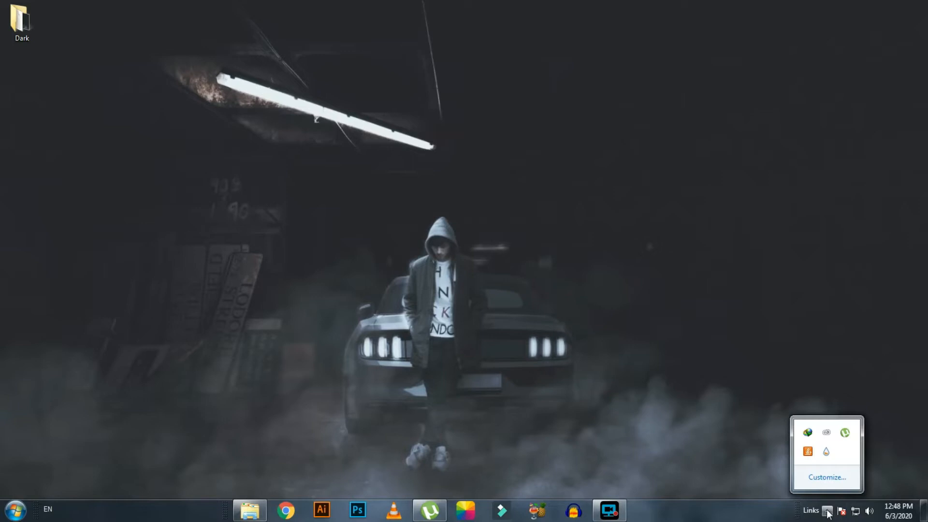
{"action": "left_click", "coordinate": [826, 452]}
{"action": "left_click_drag", "start_coordinate": [419, 105], "coordinate": [575, 72]}
{"action": "left_click", "coordinate": [421, 146]}
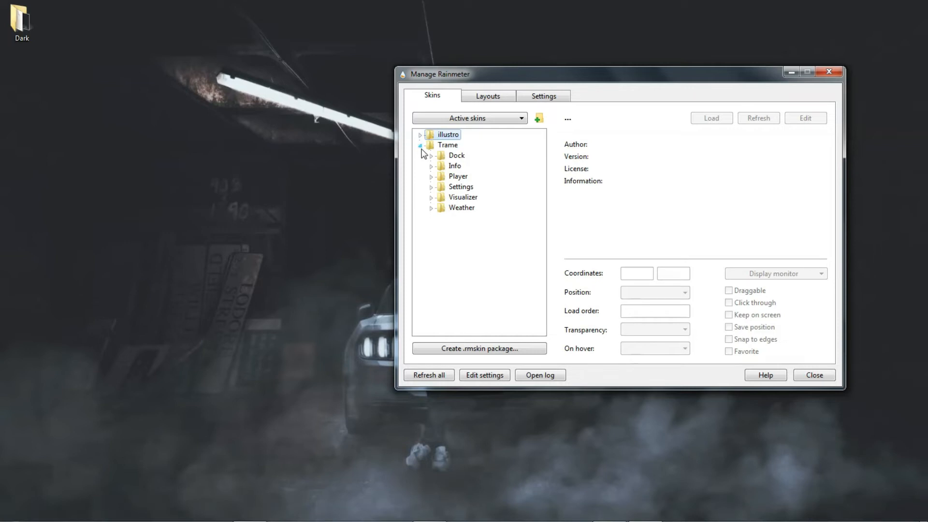
{"action": "left_click", "coordinate": [432, 156]}
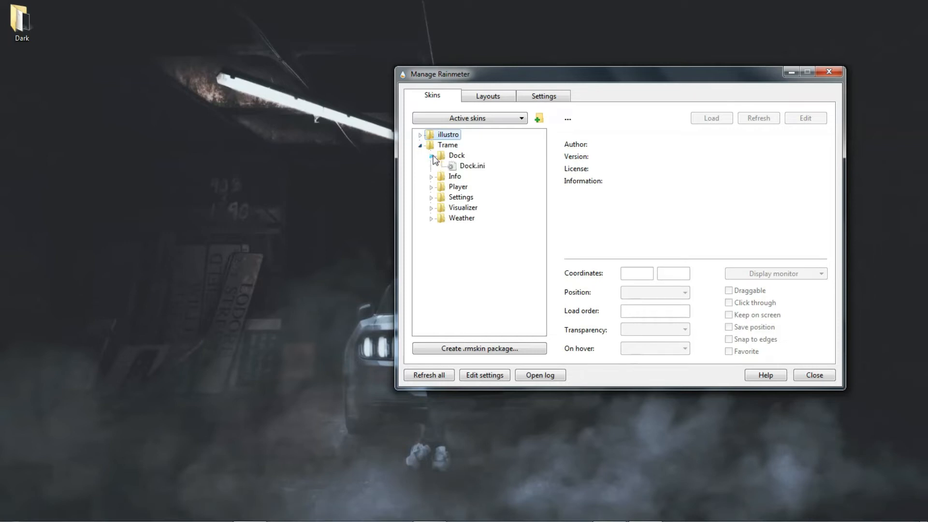
{"action": "left_click", "coordinate": [467, 165]}
{"action": "left_click", "coordinate": [708, 121]}
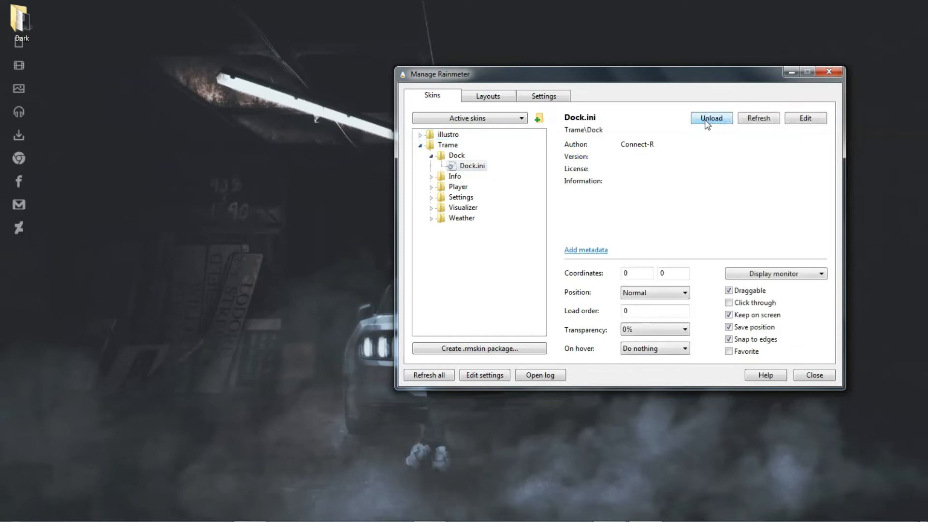
Collapse the Trame skin folder, minimise the Rainmeter manager and move the dock skin inward to the middle of the desktop's left side.
{"action": "left_click", "coordinate": [420, 145]}
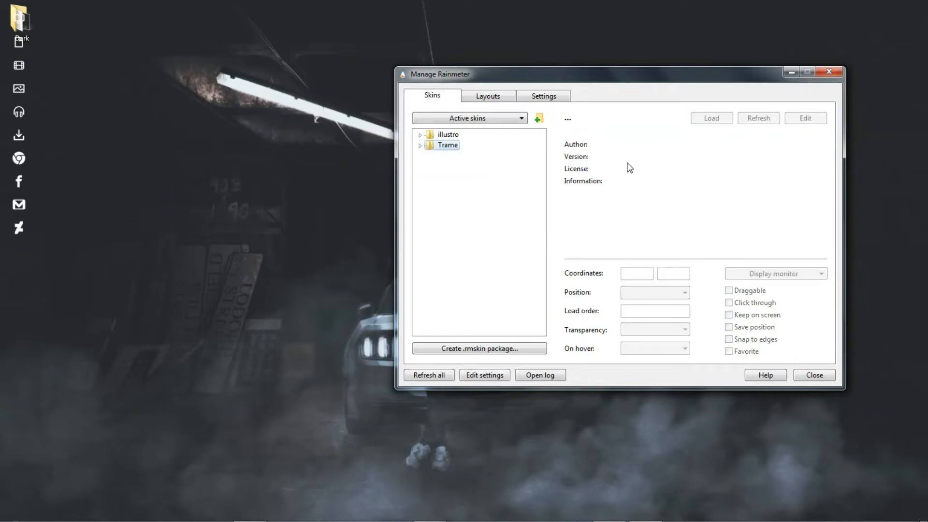
{"action": "left_click", "coordinate": [792, 72]}
{"action": "left_click_drag", "start_coordinate": [28, 161], "coordinate": [92, 292]}
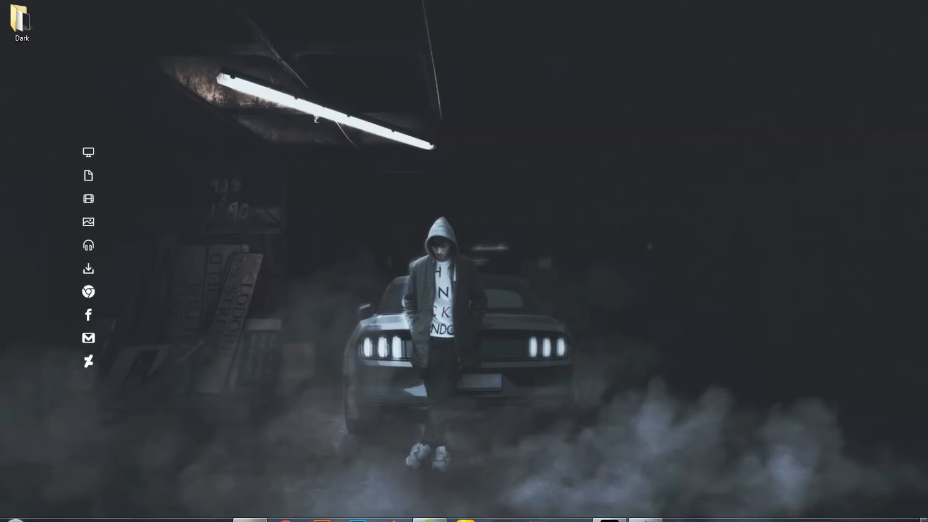
Install the soleno Rainmeter skin package from the Dark folder and minimise the folder window.
{"action": "left_click", "coordinate": [249, 509]}
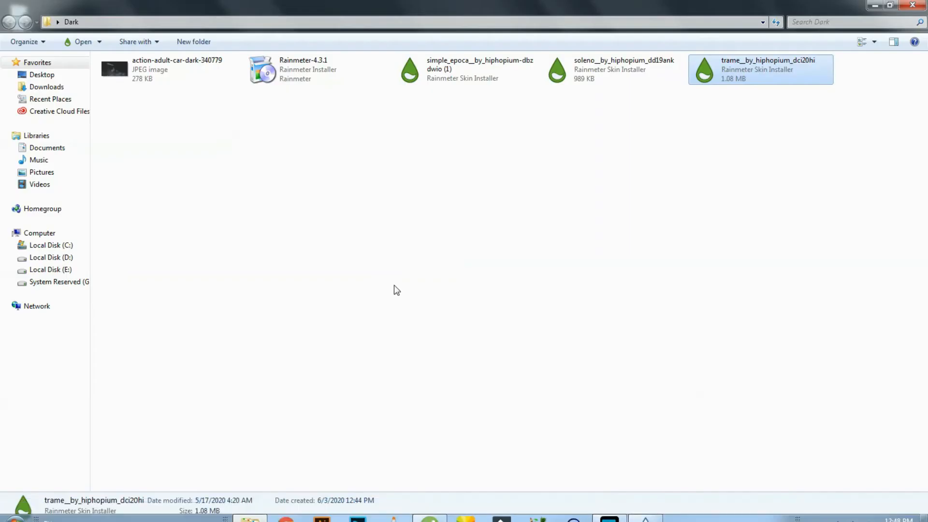
{"action": "left_click", "coordinate": [397, 290]}
{"action": "double_click", "coordinate": [561, 70]}
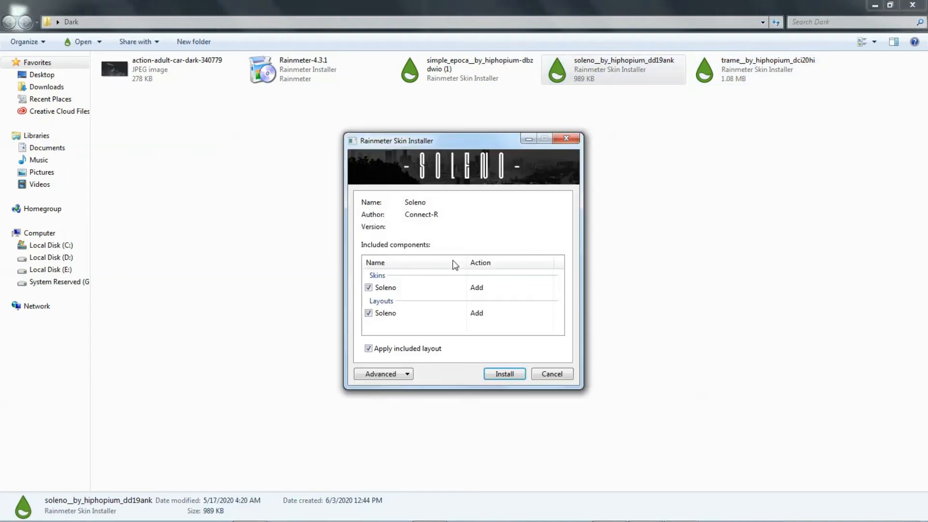
{"action": "left_click", "coordinate": [501, 376]}
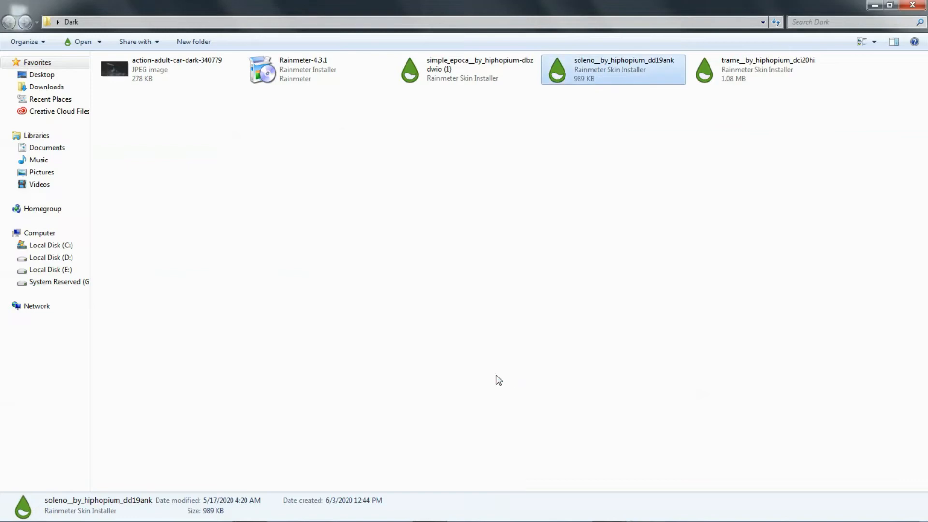
{"action": "left_click", "coordinate": [875, 5]}
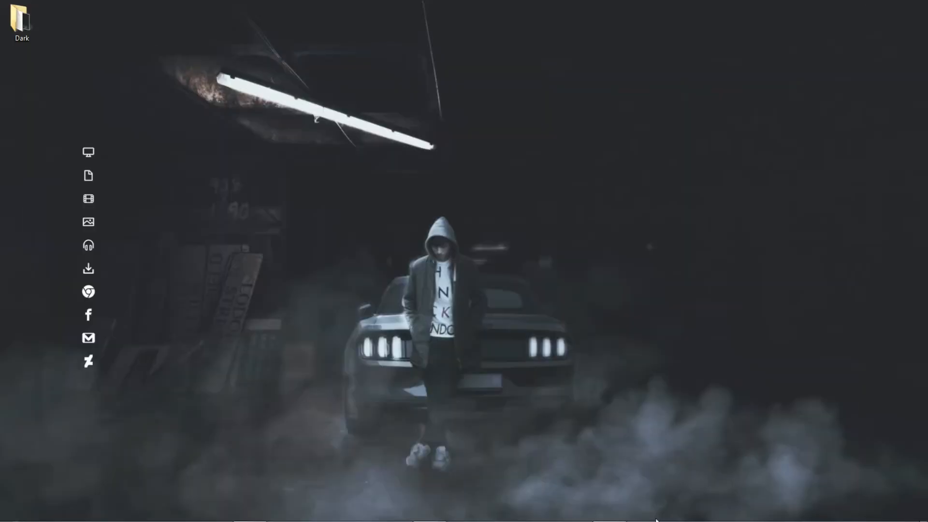
Open the Rainmeter manager, expand the Soleno skin folder and shift the manager window away from the desktop's centre.
{"action": "mouse_move", "coordinate": [754, 506]}
{"action": "left_click", "coordinate": [827, 511]}
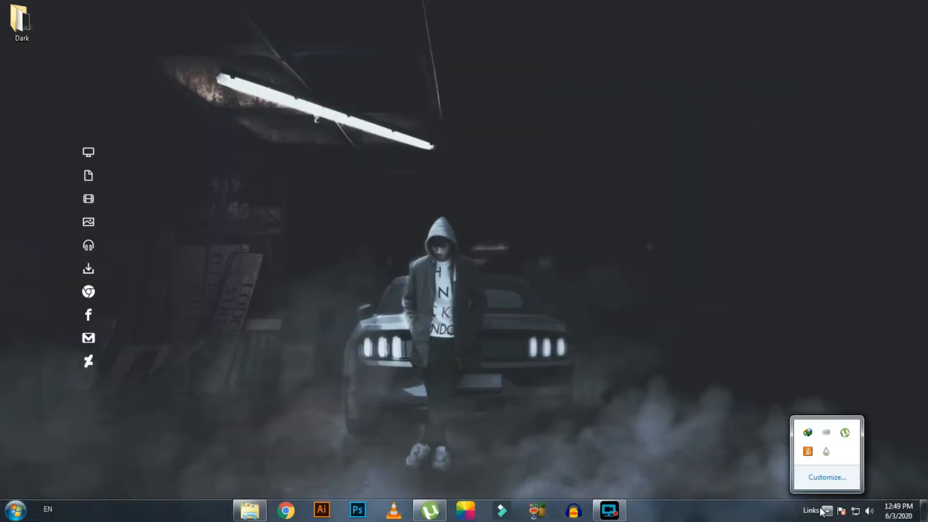
{"action": "left_click", "coordinate": [827, 452]}
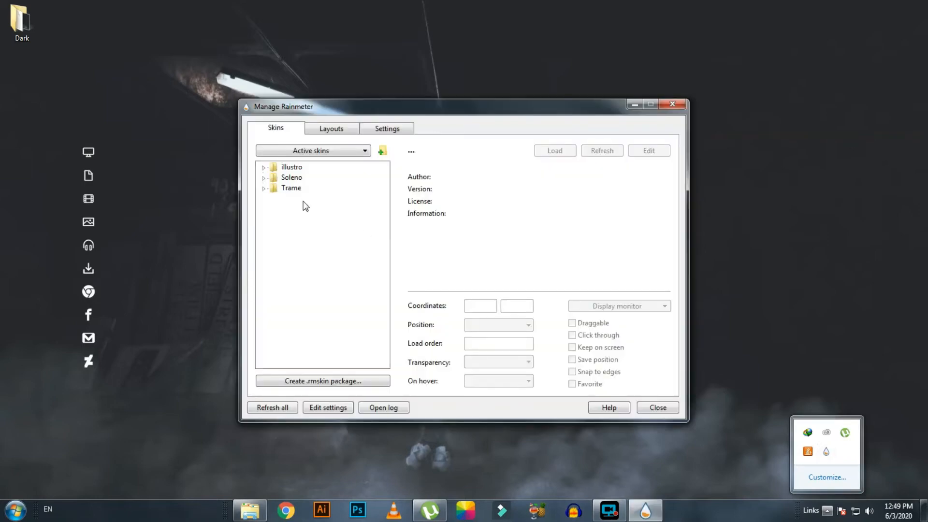
{"action": "left_click", "coordinate": [263, 178]}
{"action": "left_click_drag", "start_coordinate": [392, 116], "coordinate": [615, 59]}
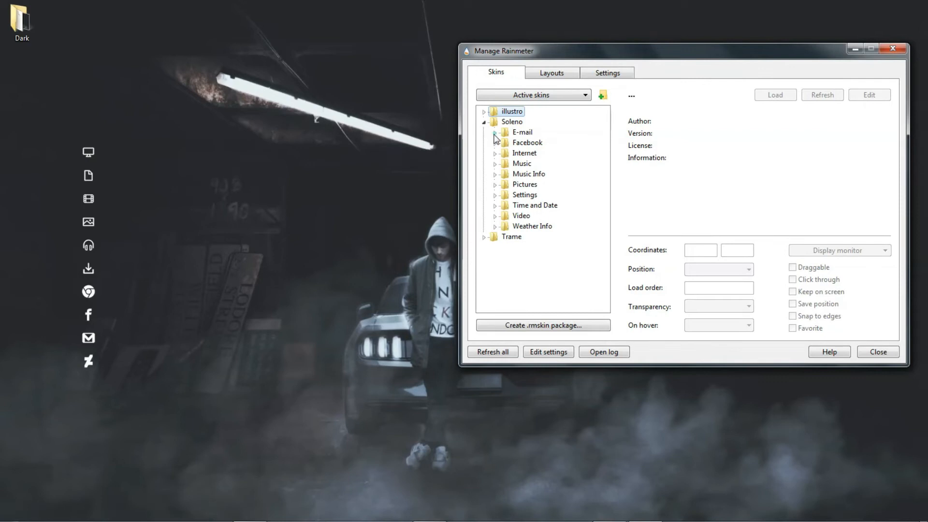
Load Soleno's Facebook.ini skin and place it beside the car's lower left at about 472, 673.
{"action": "left_click", "coordinate": [495, 133]}
{"action": "left_click", "coordinate": [537, 143]}
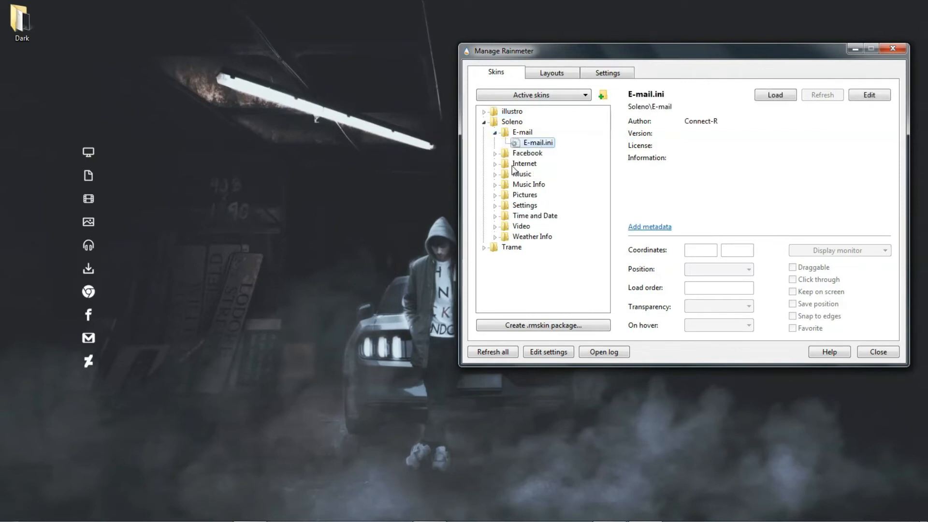
{"action": "left_click", "coordinate": [495, 132]}
{"action": "left_click", "coordinate": [495, 143]}
{"action": "left_click", "coordinate": [540, 153]}
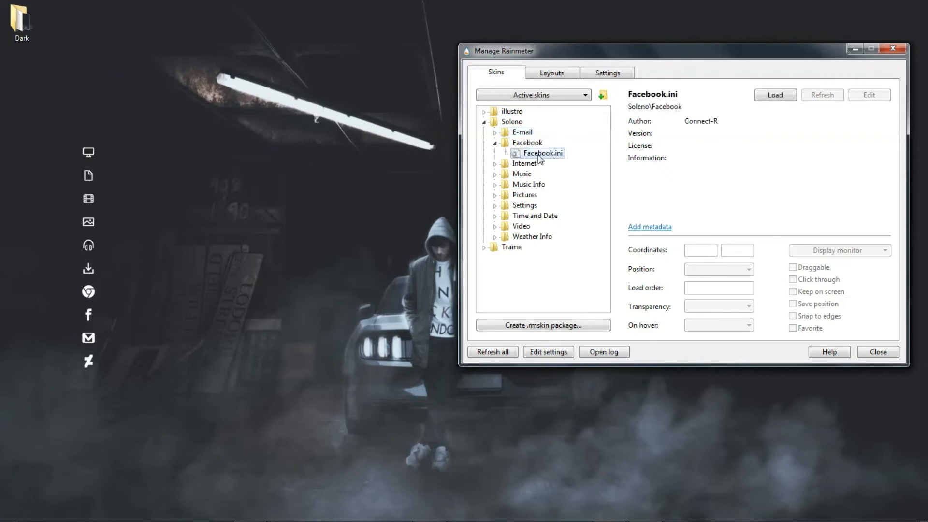
{"action": "left_click", "coordinate": [767, 97]}
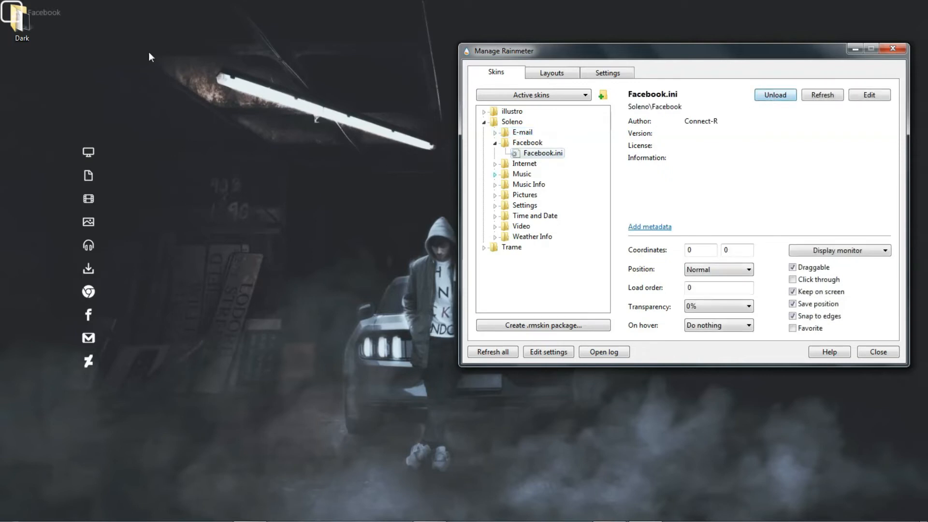
{"action": "left_click_drag", "start_coordinate": [57, 16], "coordinate": [327, 409]}
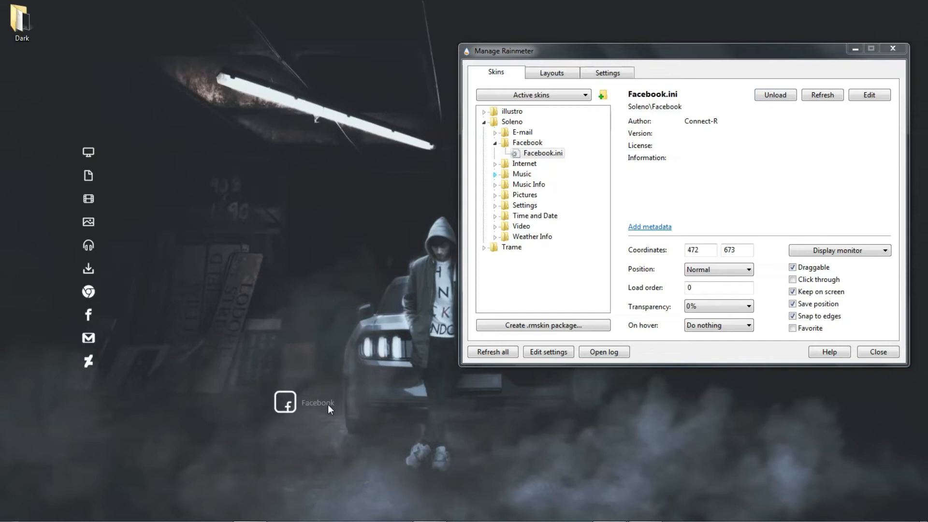
{"action": "left_click", "coordinate": [495, 144]}
Load Soleno's Music.ini skin and place it just left of the Facebook skin at about 371, 678.
{"action": "left_click", "coordinate": [495, 165]}
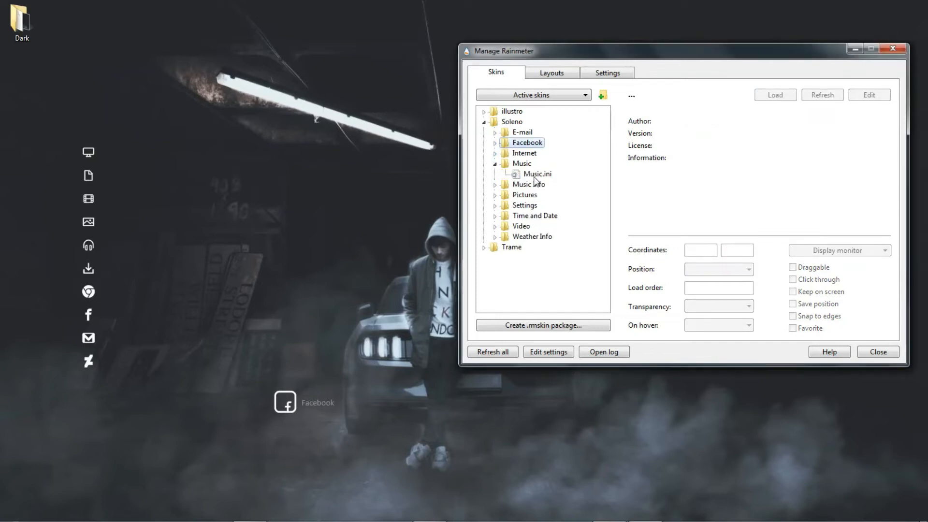
{"action": "left_click", "coordinate": [538, 174]}
{"action": "left_click", "coordinate": [771, 94]}
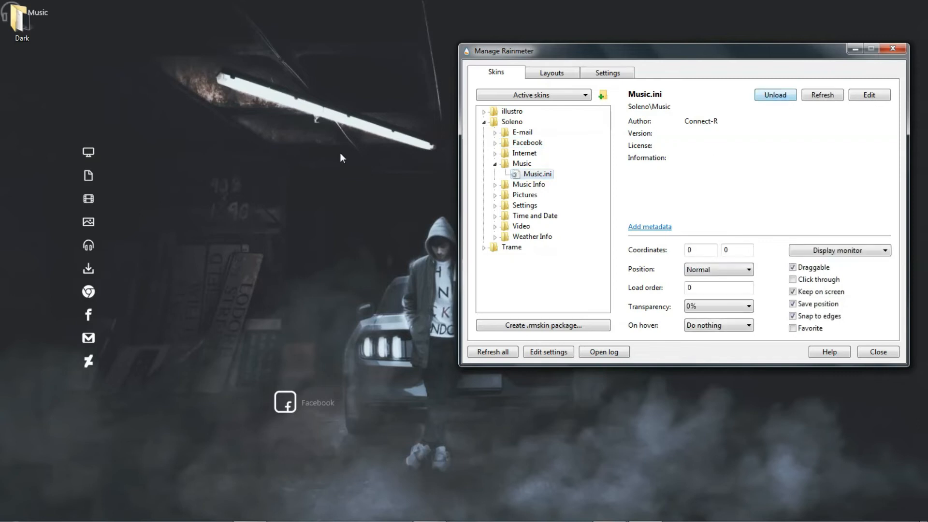
{"action": "left_click_drag", "start_coordinate": [42, 16], "coordinate": [261, 401]}
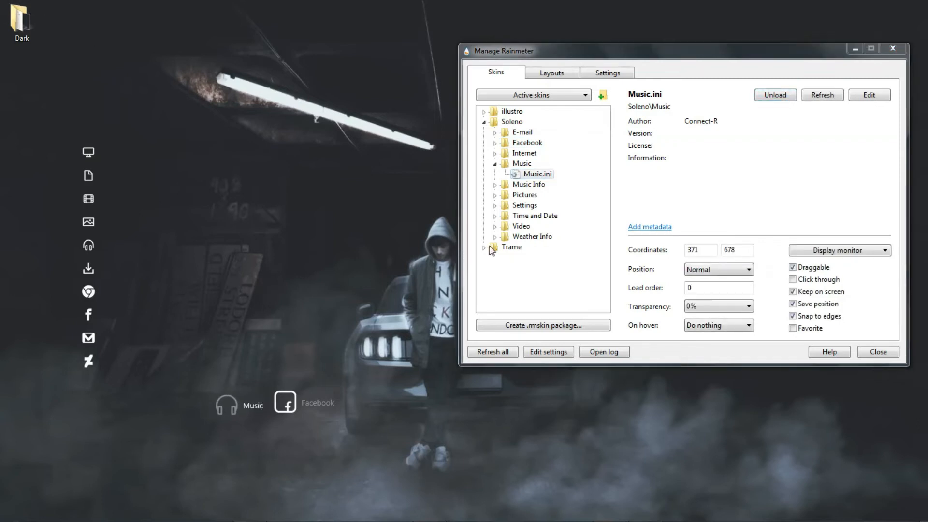
{"action": "left_click", "coordinate": [494, 164]}
Load Soleno's Pictures.ini skin and place it to the right of the car at about 1012, 667.
{"action": "left_click", "coordinate": [495, 174]}
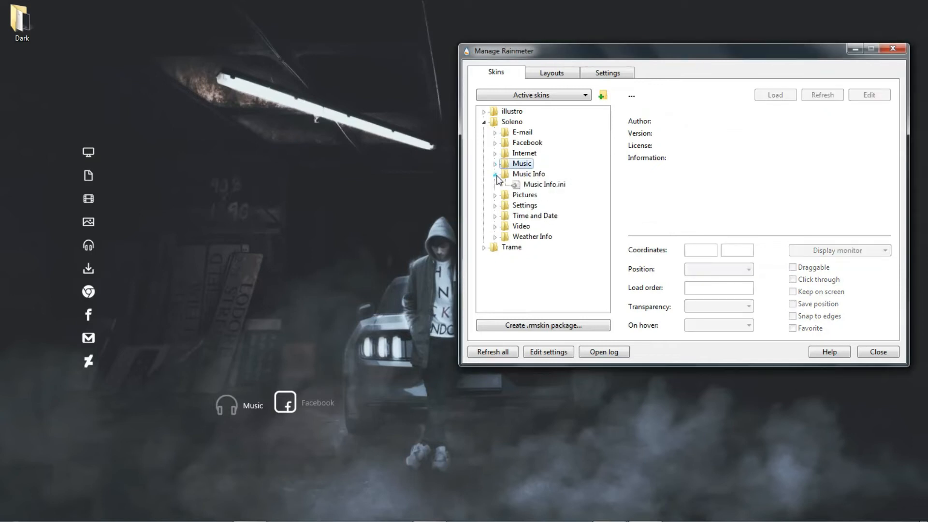
{"action": "left_click", "coordinate": [495, 195]}
{"action": "left_click", "coordinate": [536, 205]}
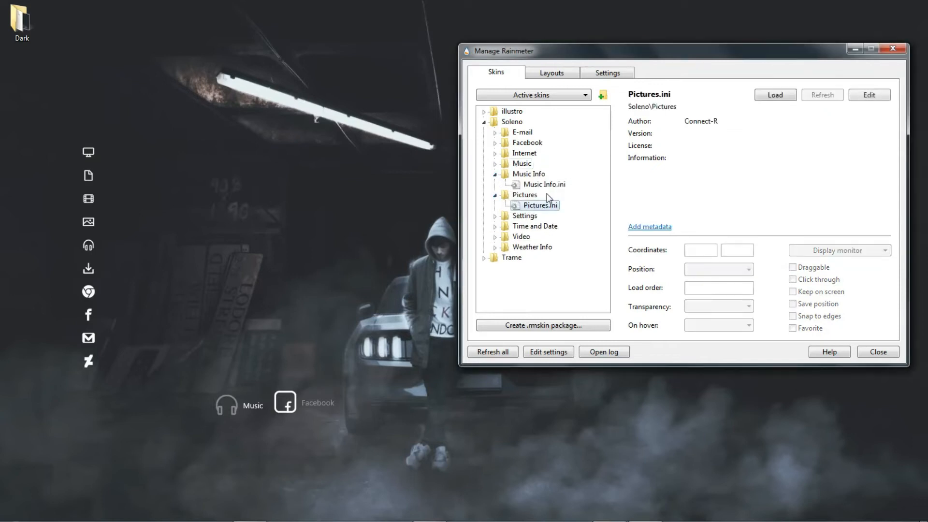
{"action": "left_click", "coordinate": [773, 95]}
{"action": "left_click_drag", "start_coordinate": [52, 14], "coordinate": [639, 402]}
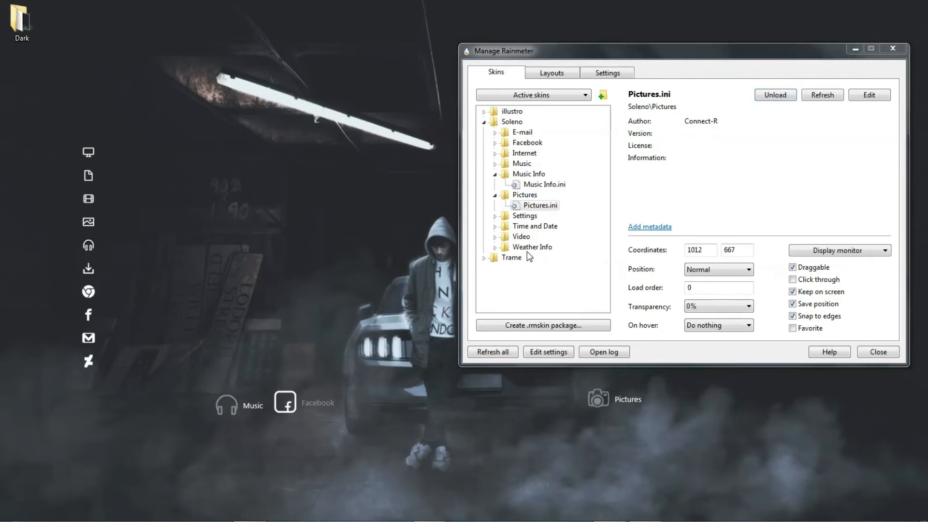
Load Soleno's Video.ini skin and place it to the right of the Pictures skin at about 1121, 668.
{"action": "left_click", "coordinate": [495, 237]}
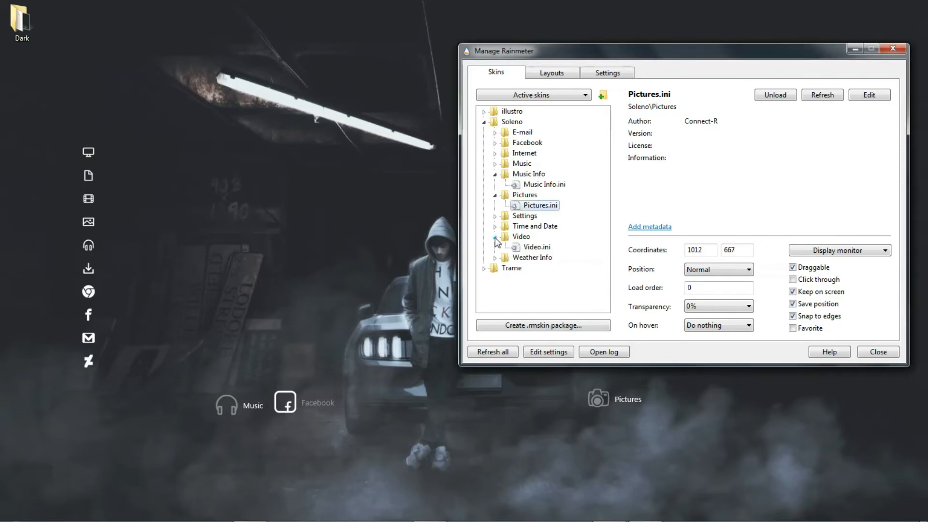
{"action": "left_click", "coordinate": [532, 248]}
{"action": "left_click", "coordinate": [775, 95]}
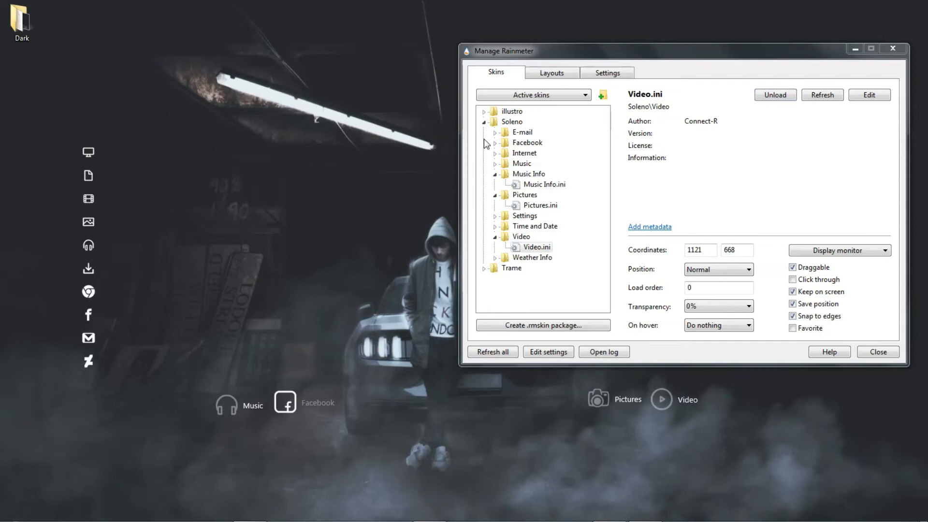
Load Soleno's Time and Date.ini skin and collapse the Music Info, Pictures and Video folders in the skin list.
{"action": "left_click", "coordinate": [496, 227]}
{"action": "left_click", "coordinate": [565, 238]}
{"action": "left_click", "coordinate": [775, 95]}
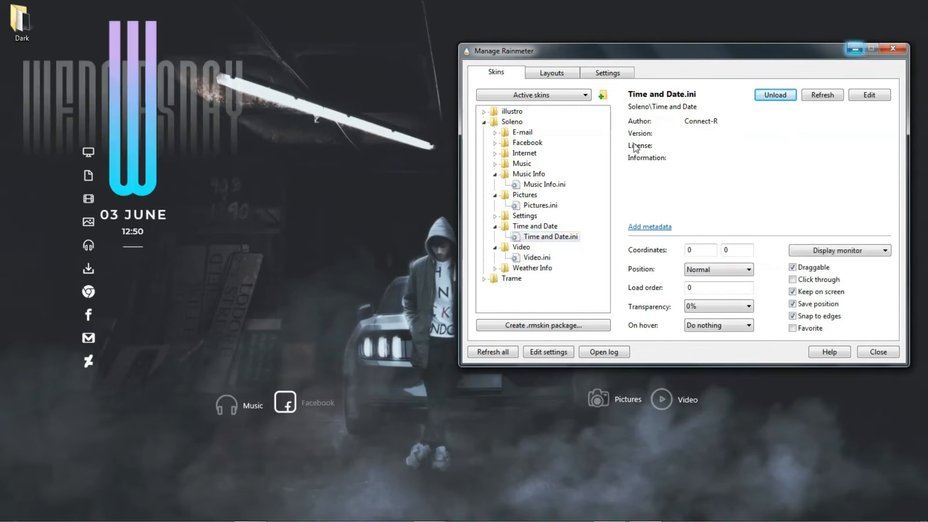
{"action": "left_click", "coordinate": [494, 175]}
{"action": "left_click", "coordinate": [495, 185]}
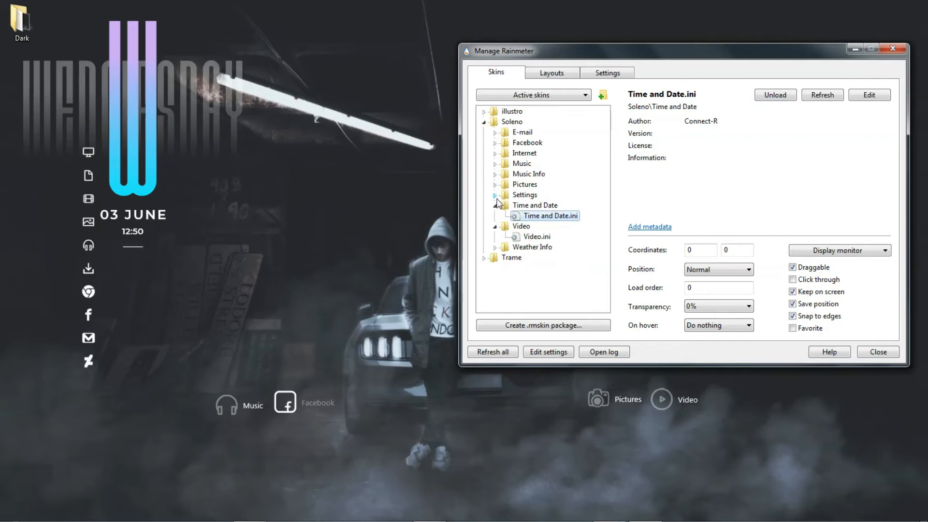
{"action": "left_click", "coordinate": [498, 207]}
{"action": "left_click", "coordinate": [495, 226]}
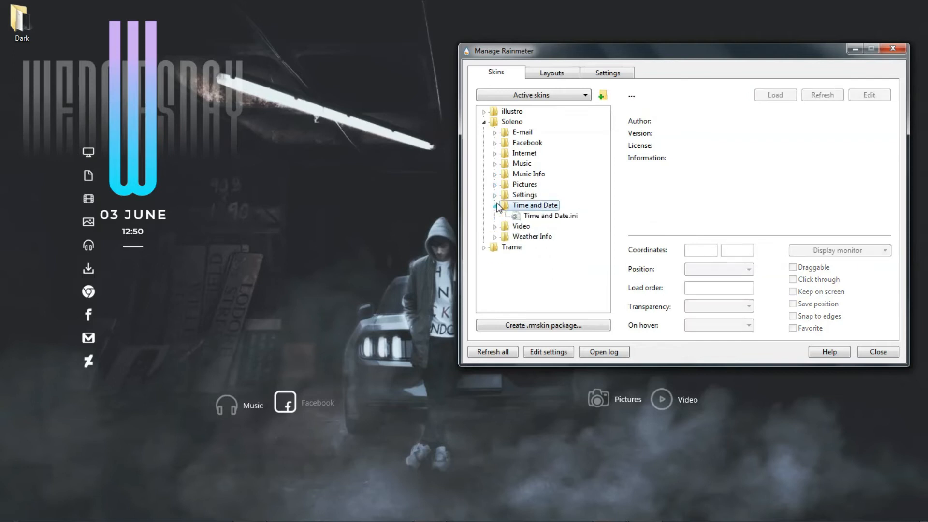
{"action": "left_click", "coordinate": [568, 218]}
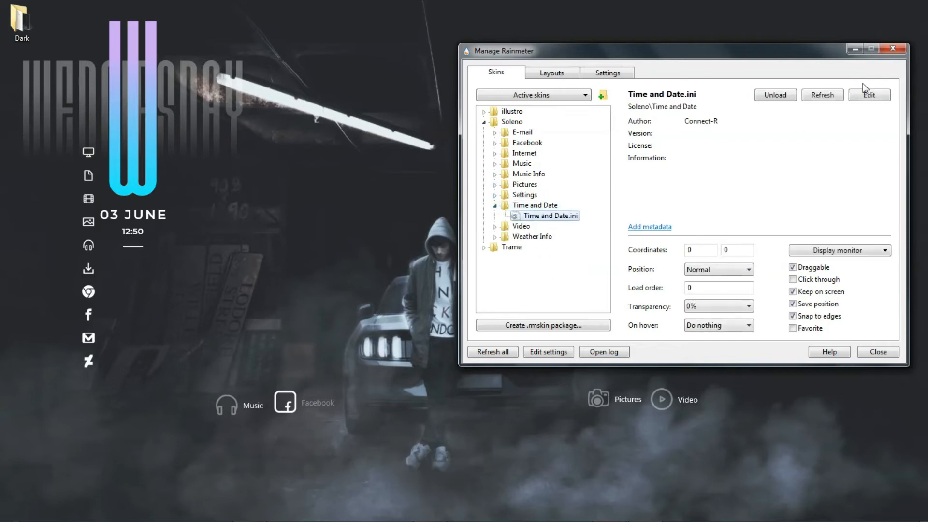
Minimise the manager, centre the Time and Date skin above the hooded figure at about 584, 21 and scale it down.
{"action": "left_click", "coordinate": [853, 52]}
{"action": "left_click_drag", "start_coordinate": [152, 170], "coordinate": [466, 150]}
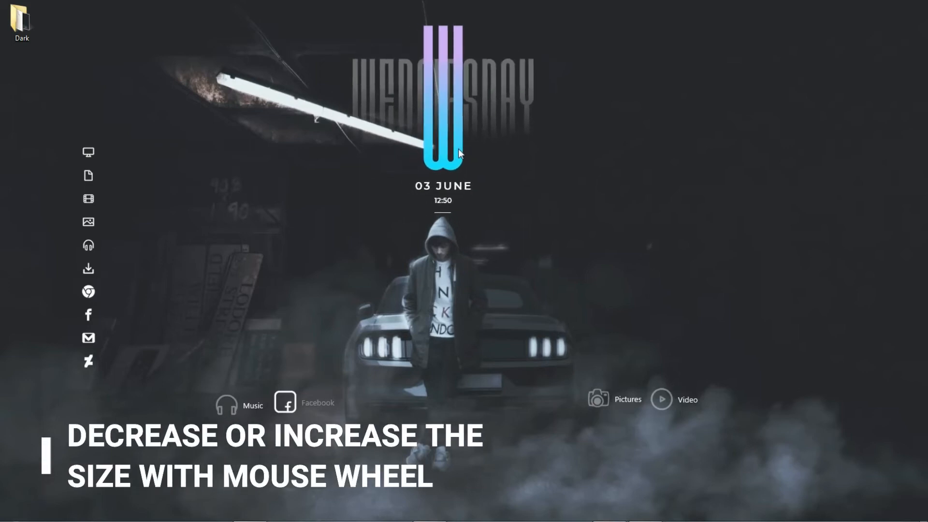
{"action": "scroll", "coordinate": [458, 149], "scroll_direction": "down", "scroll_amount": 2}
{"action": "scroll", "coordinate": [456, 148], "scroll_direction": "up", "scroll_amount": 1}
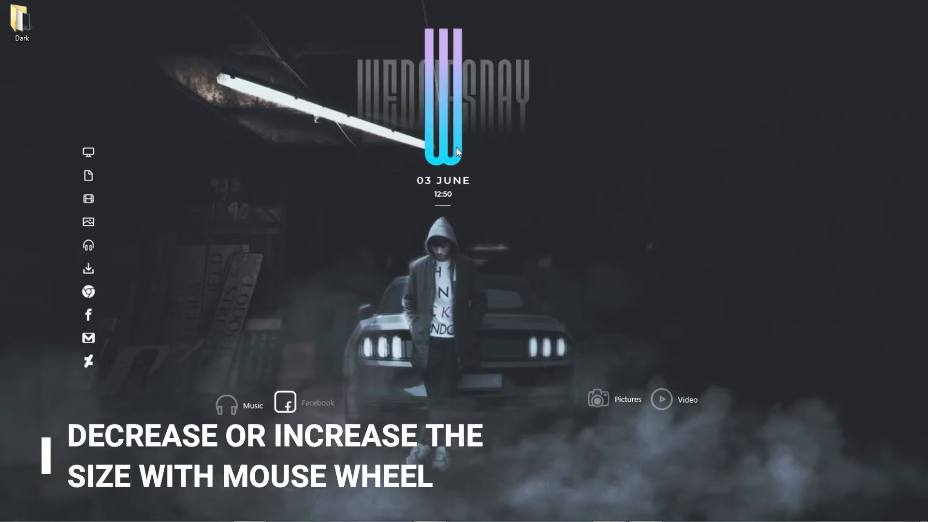
Set the Time and Date skin's position setting to On desktop.
{"action": "right_click", "coordinate": [456, 147]}
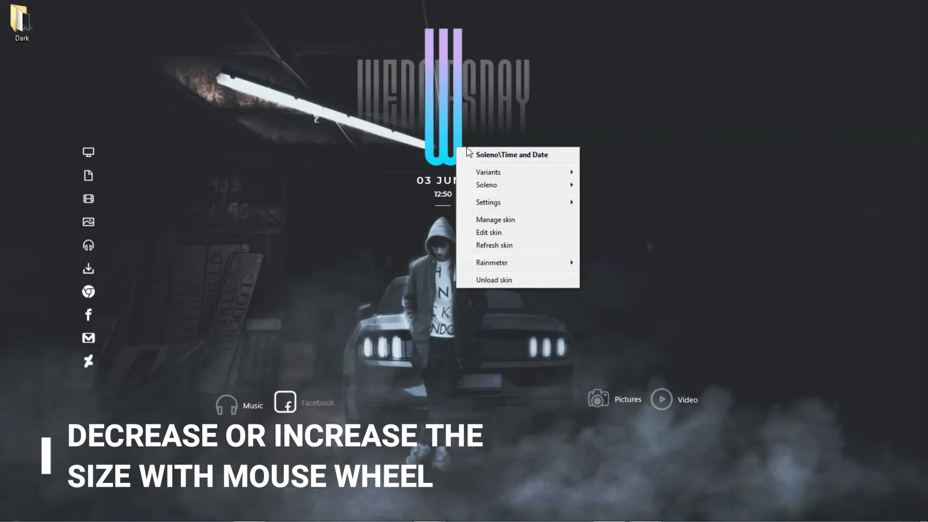
{"action": "mouse_move", "coordinate": [521, 202]}
{"action": "mouse_move", "coordinate": [626, 203]}
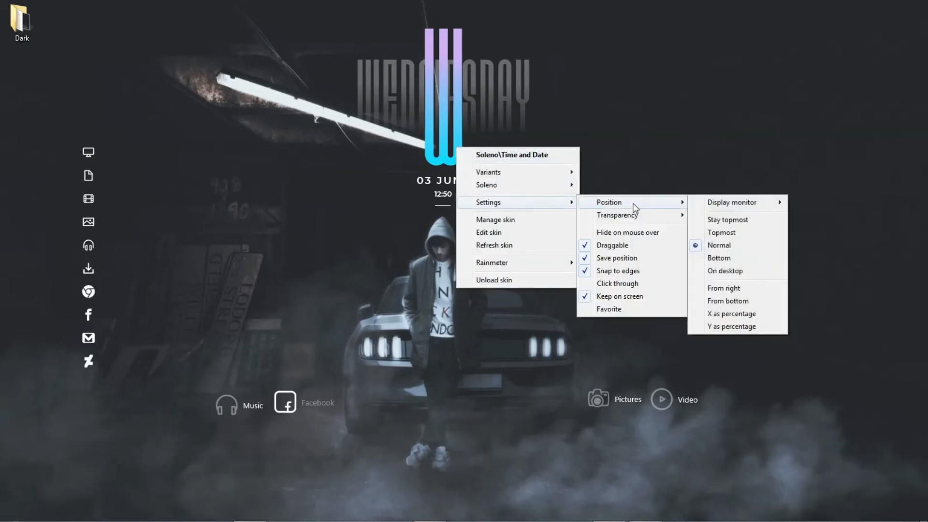
{"action": "left_click", "coordinate": [763, 275]}
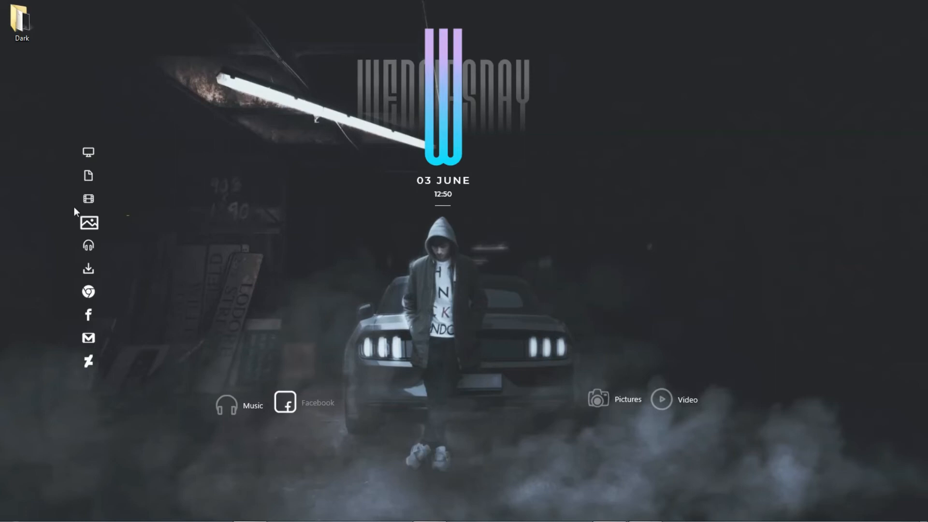
Set the Trame dock skin's position setting to On desktop.
{"action": "right_click", "coordinate": [88, 199]}
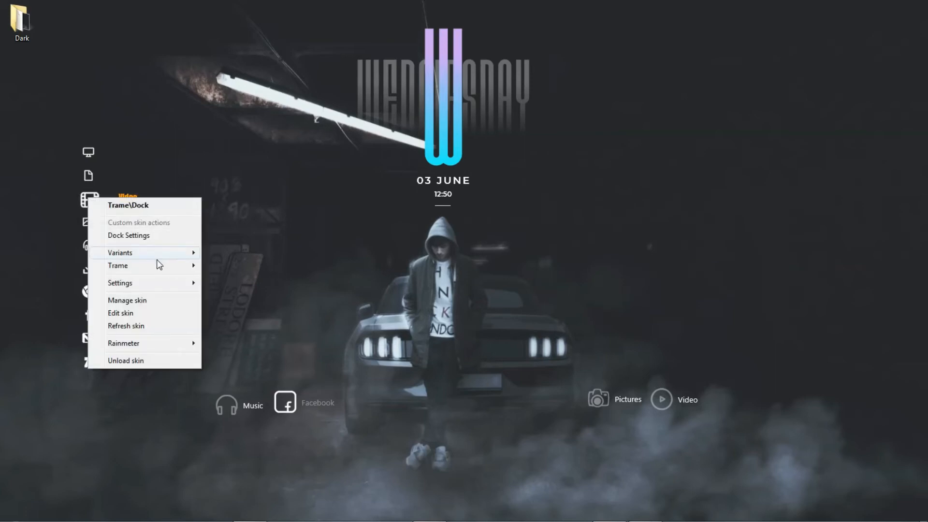
{"action": "mouse_move", "coordinate": [179, 283]}
{"action": "mouse_move", "coordinate": [250, 282]}
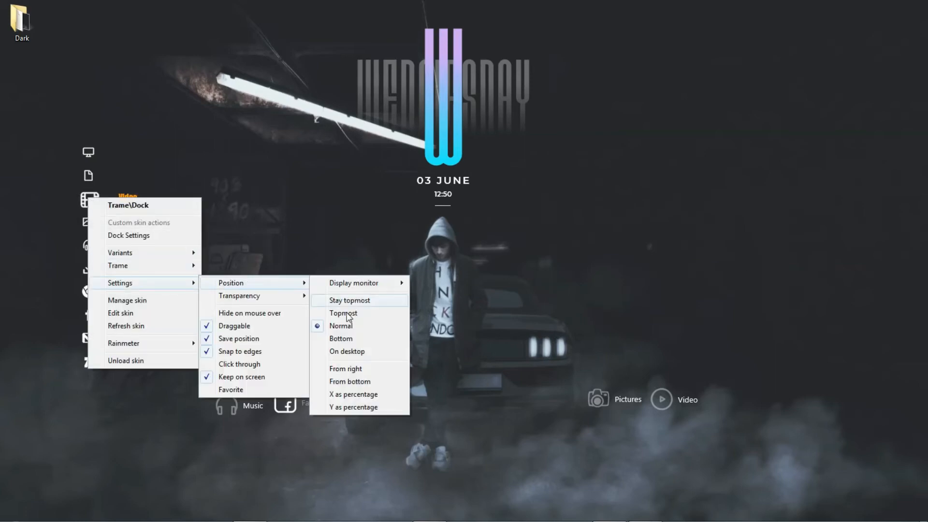
{"action": "left_click", "coordinate": [349, 352]}
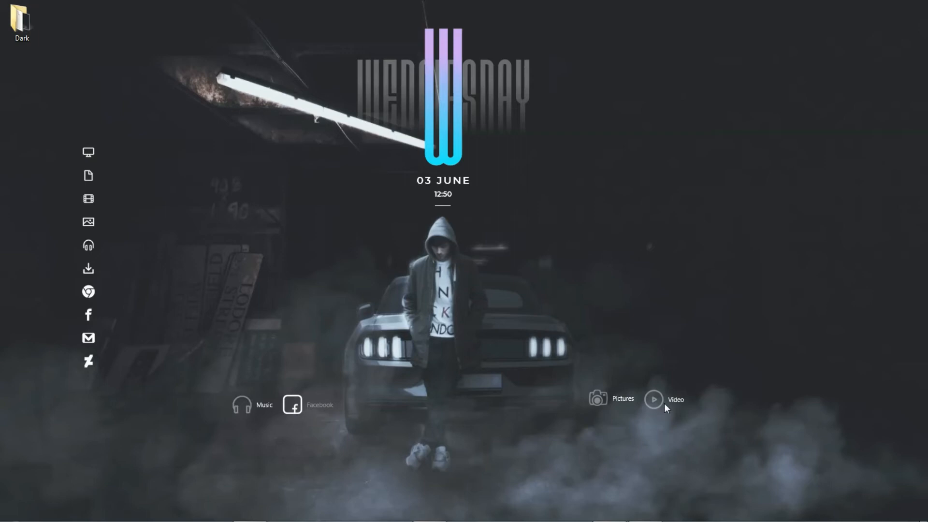
Restore the Rainmeter manager and collapse the Soleno skin folder.
{"action": "left_click", "coordinate": [643, 515]}
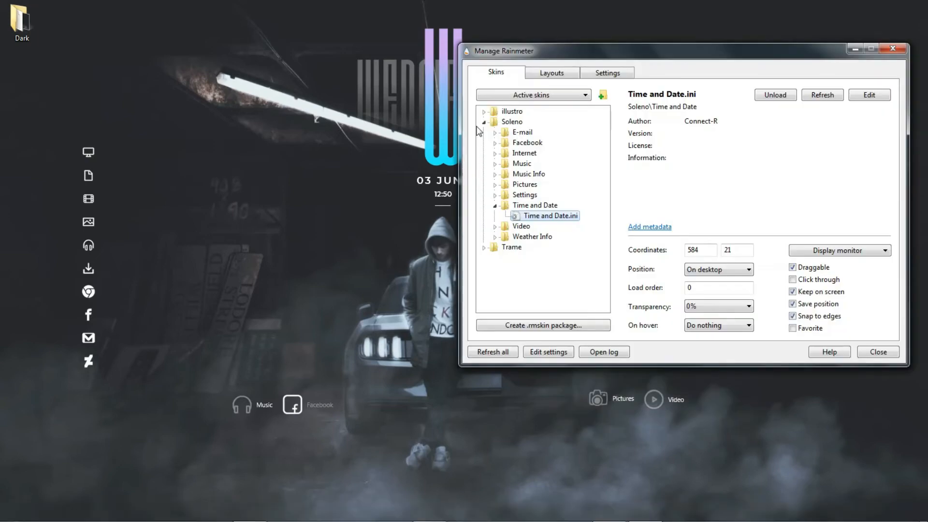
{"action": "left_click", "coordinate": [483, 123]}
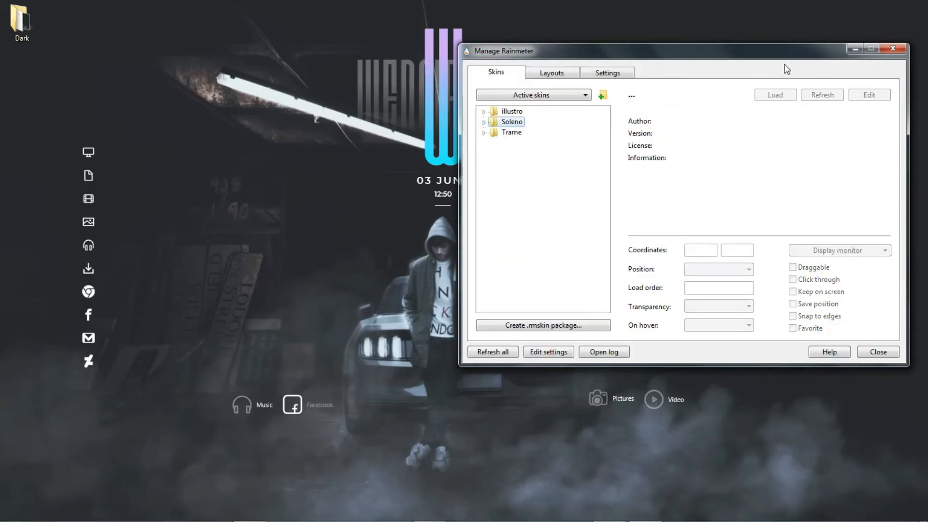
Minimise the manager and install the Simple Epoca skin package from the Dark folder without applying its included layout.
{"action": "left_click", "coordinate": [855, 49]}
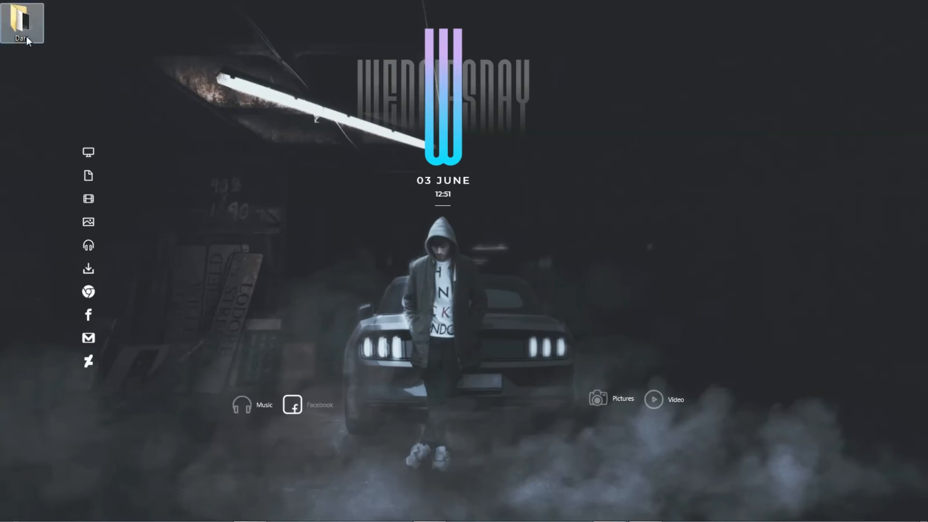
{"action": "double_click", "coordinate": [26, 36]}
{"action": "left_click", "coordinate": [396, 6]}
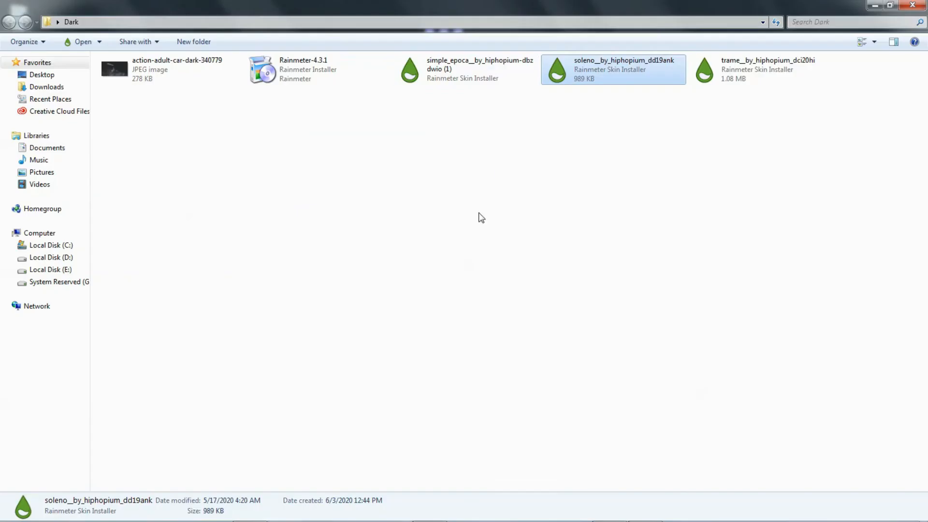
{"action": "left_click", "coordinate": [768, 222]}
{"action": "double_click", "coordinate": [484, 83]}
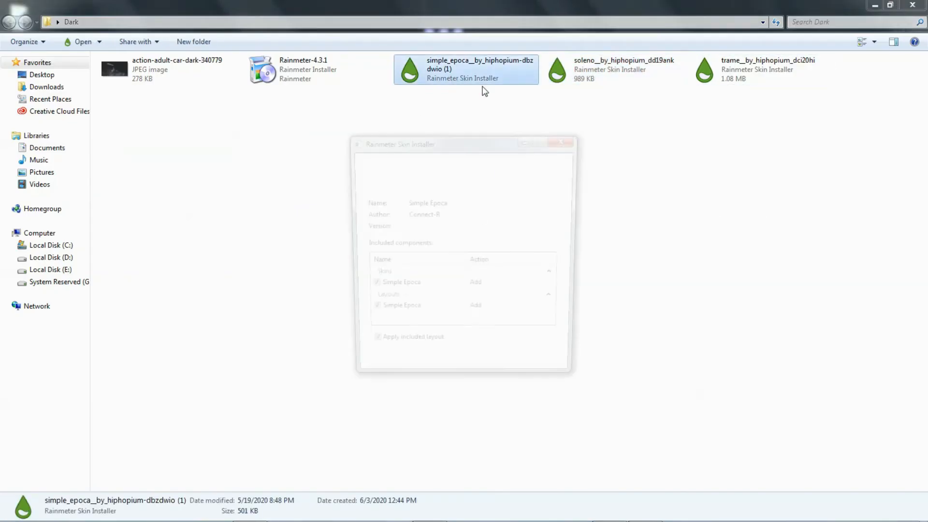
{"action": "left_click", "coordinate": [368, 349]}
{"action": "left_click", "coordinate": [503, 378]}
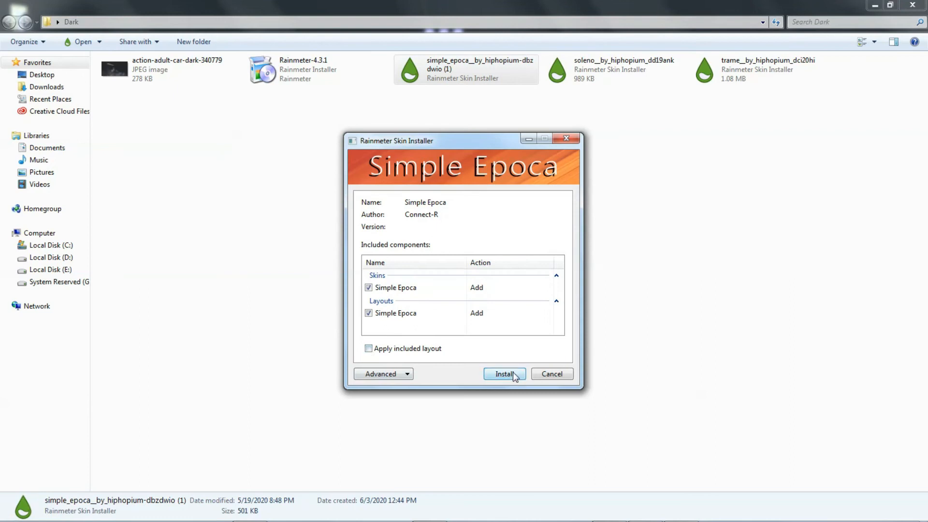
{"action": "left_click", "coordinate": [876, 7]}
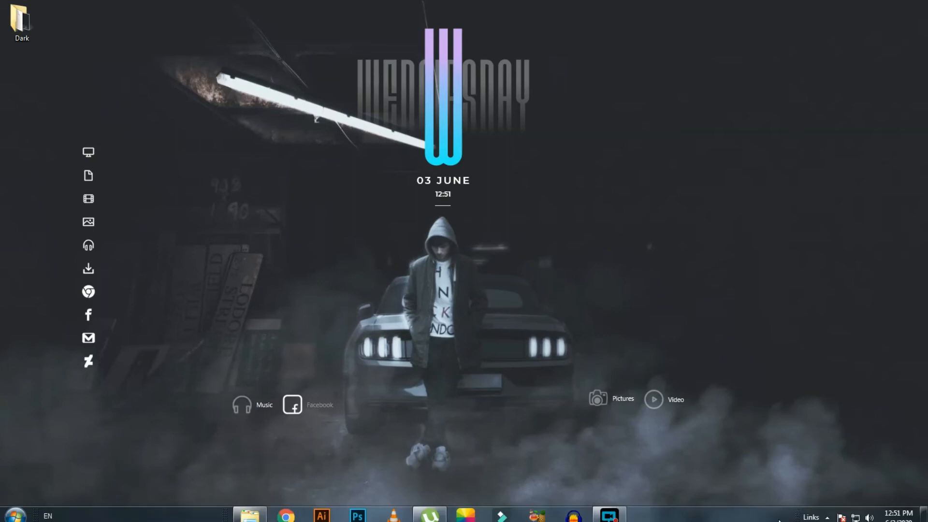
Reopen the Rainmeter manager, load Visualizer.ini from the Simple Epoca skin, and minimise the manager.
{"action": "left_click", "coordinate": [828, 511]}
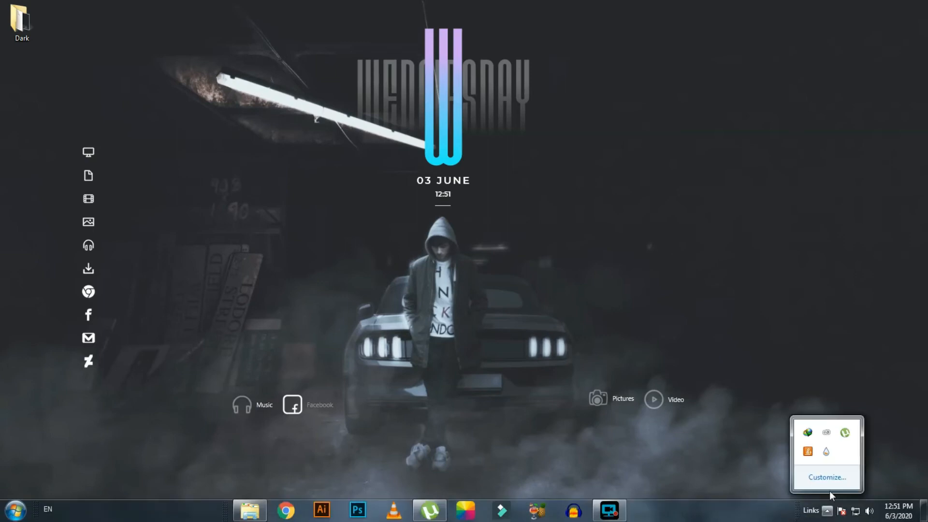
{"action": "left_click", "coordinate": [826, 456]}
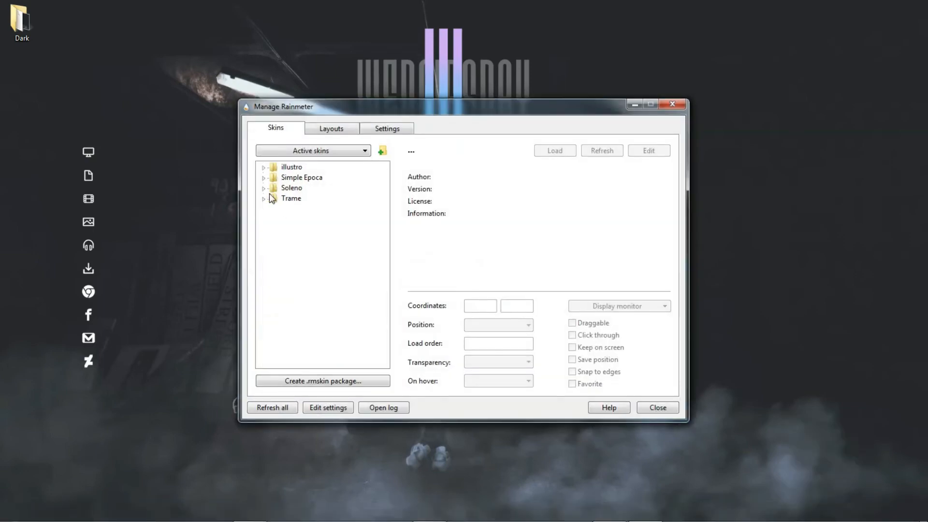
{"action": "left_click", "coordinate": [264, 178]}
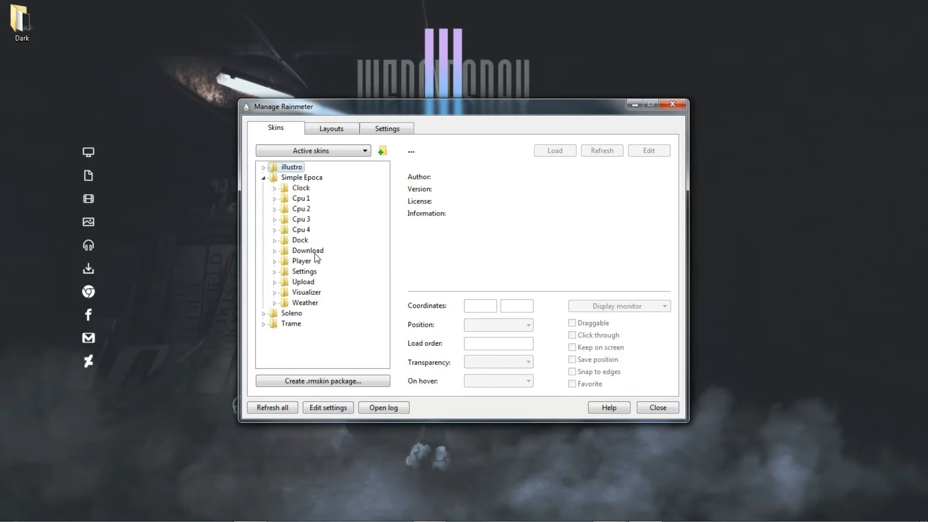
{"action": "left_click", "coordinate": [274, 293]}
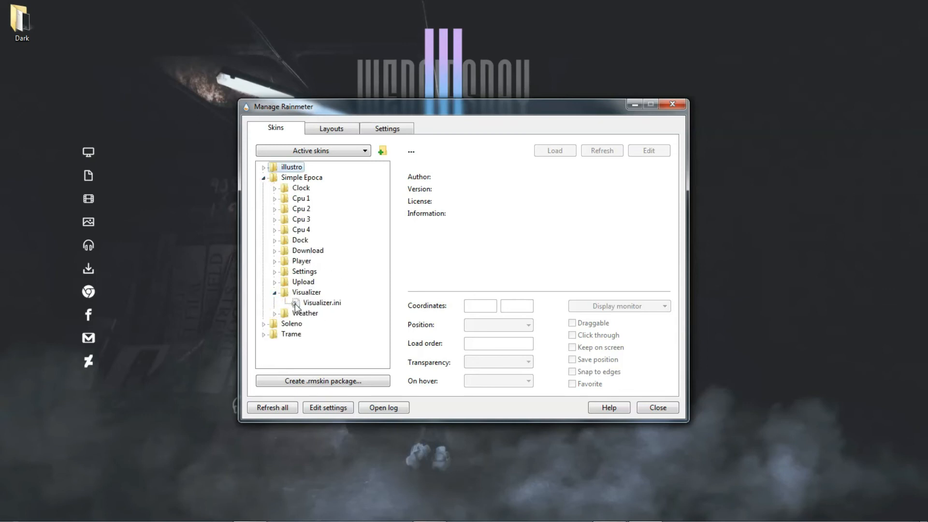
{"action": "left_click", "coordinate": [296, 305]}
{"action": "left_click", "coordinate": [555, 154]}
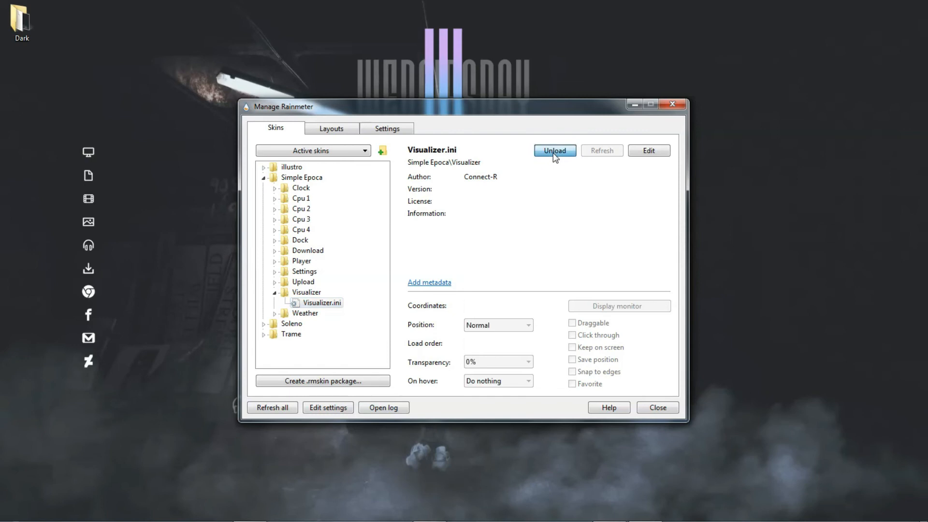
{"action": "left_click", "coordinate": [634, 105]}
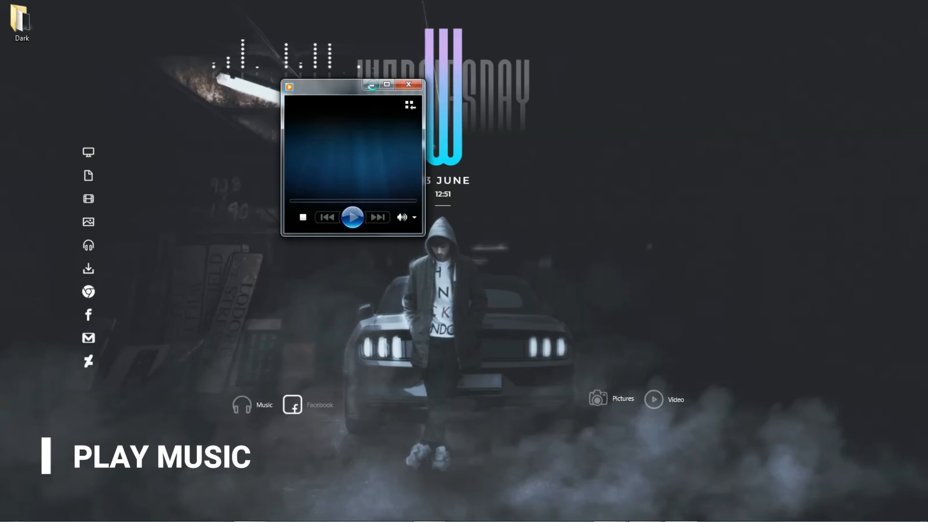
Minimise the media player and move the Visualizer skin to the centre at the hooded figure's feet, below the Music and Pictures launchers.
{"action": "left_click", "coordinate": [373, 86]}
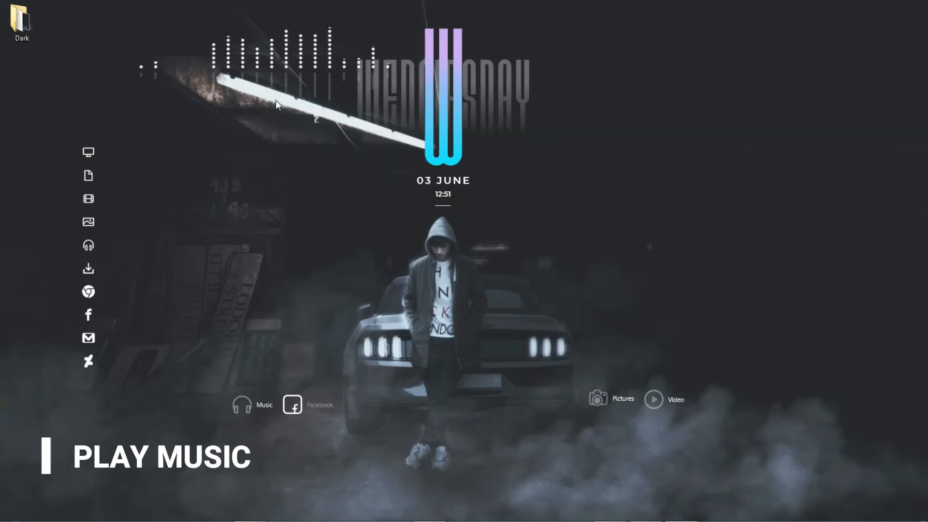
{"action": "left_click_drag", "start_coordinate": [257, 63], "coordinate": [439, 466]}
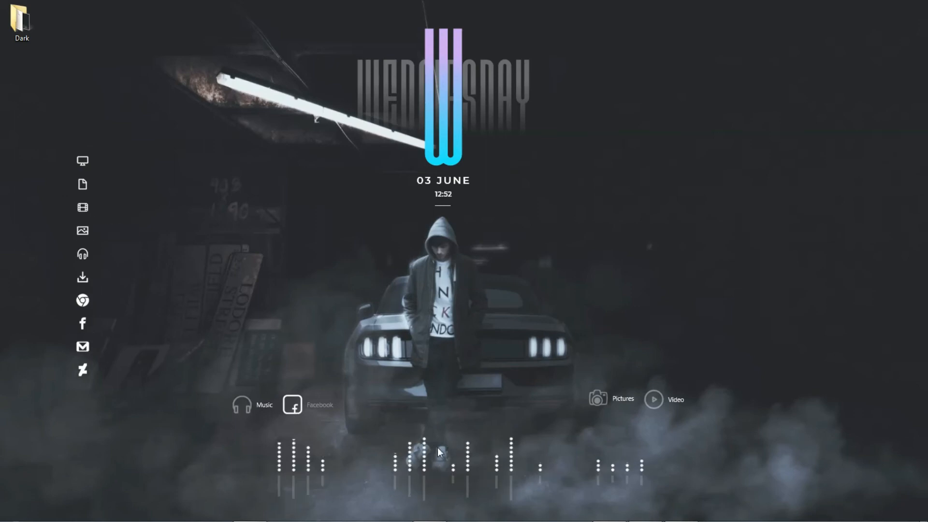
Set the Visualizer skin's position setting to On desktop.
{"action": "right_click", "coordinate": [439, 469]}
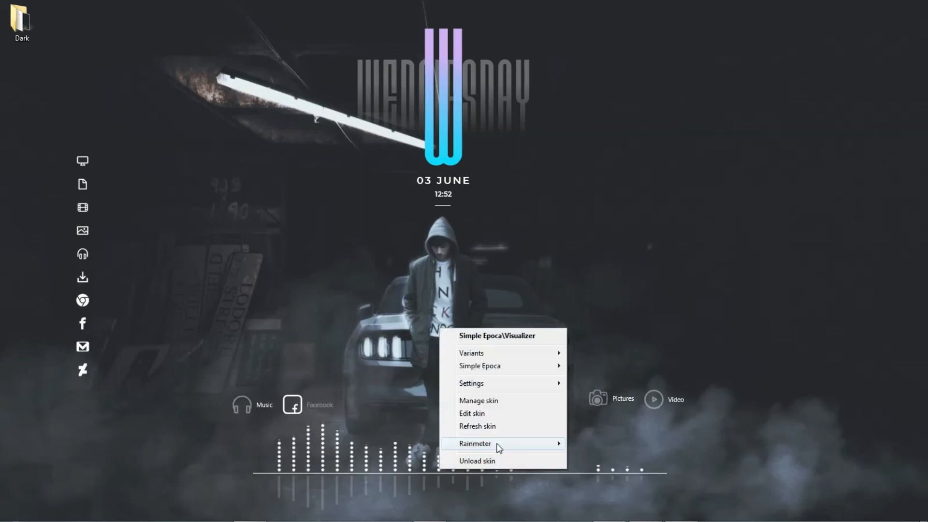
{"action": "mouse_move", "coordinate": [527, 383]}
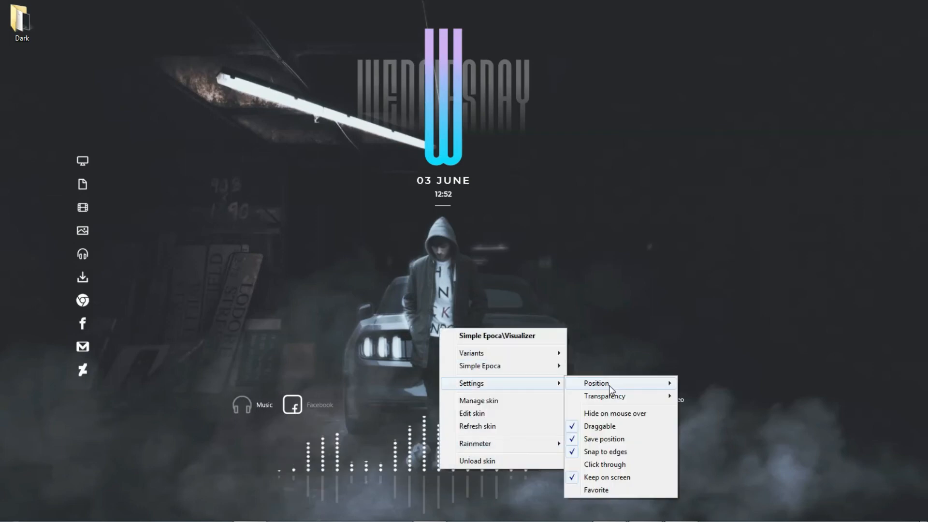
{"action": "mouse_move", "coordinate": [609, 385]}
{"action": "left_click", "coordinate": [722, 454]}
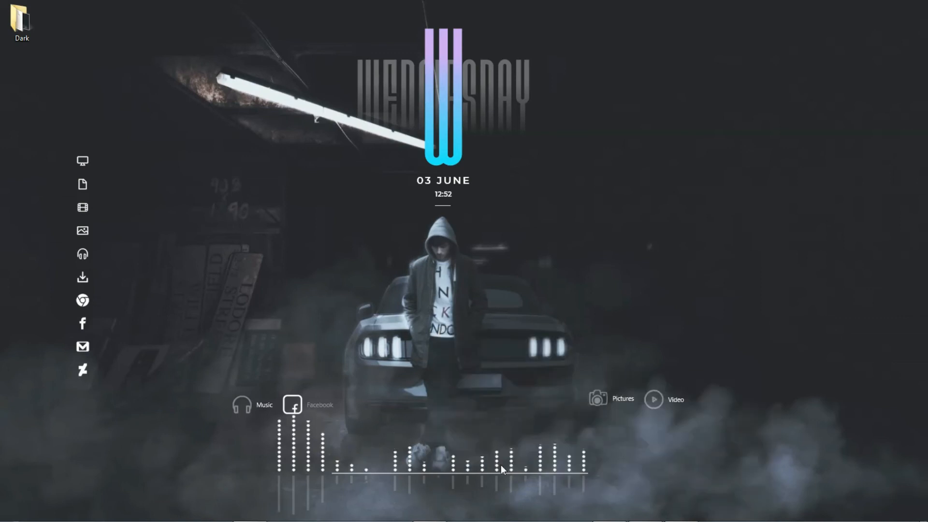
Set the Visualizer skin's transparency to 60%.
{"action": "right_click", "coordinate": [501, 465]}
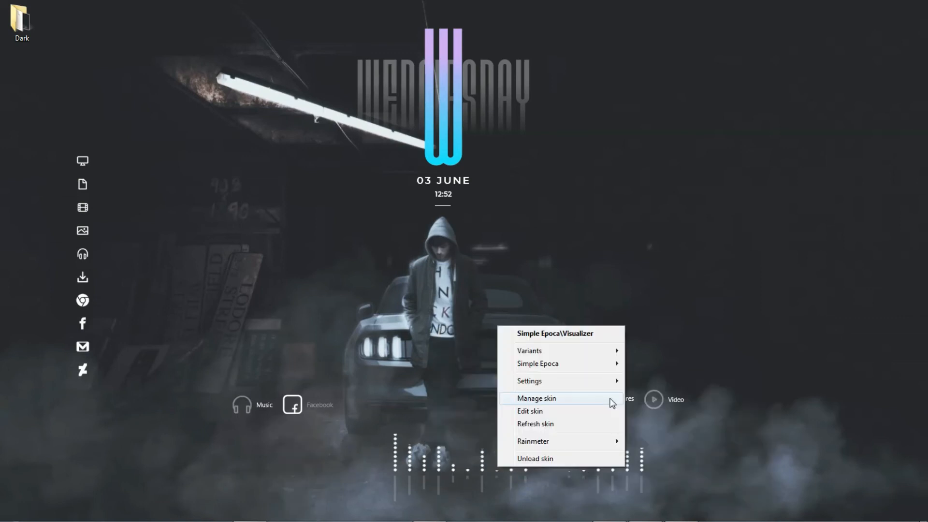
{"action": "mouse_move", "coordinate": [613, 382]}
{"action": "mouse_move", "coordinate": [677, 394]}
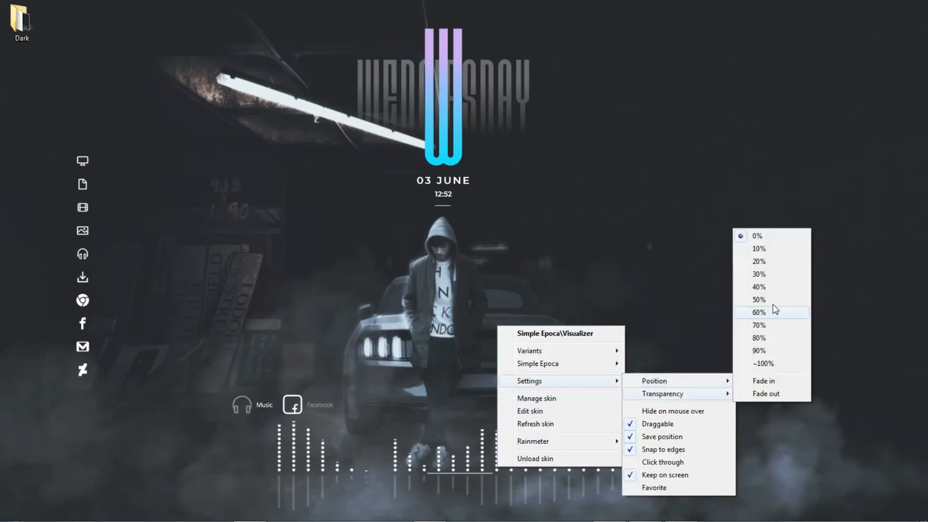
{"action": "left_click", "coordinate": [775, 312]}
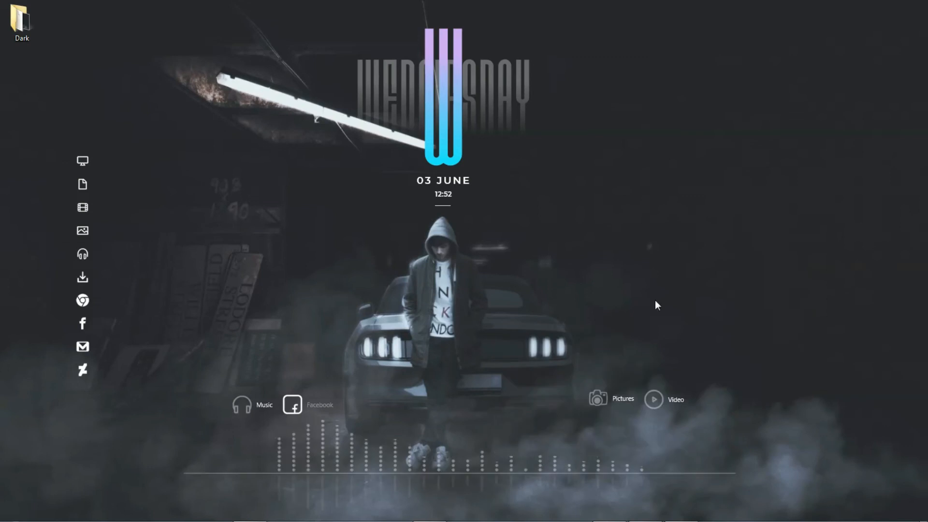